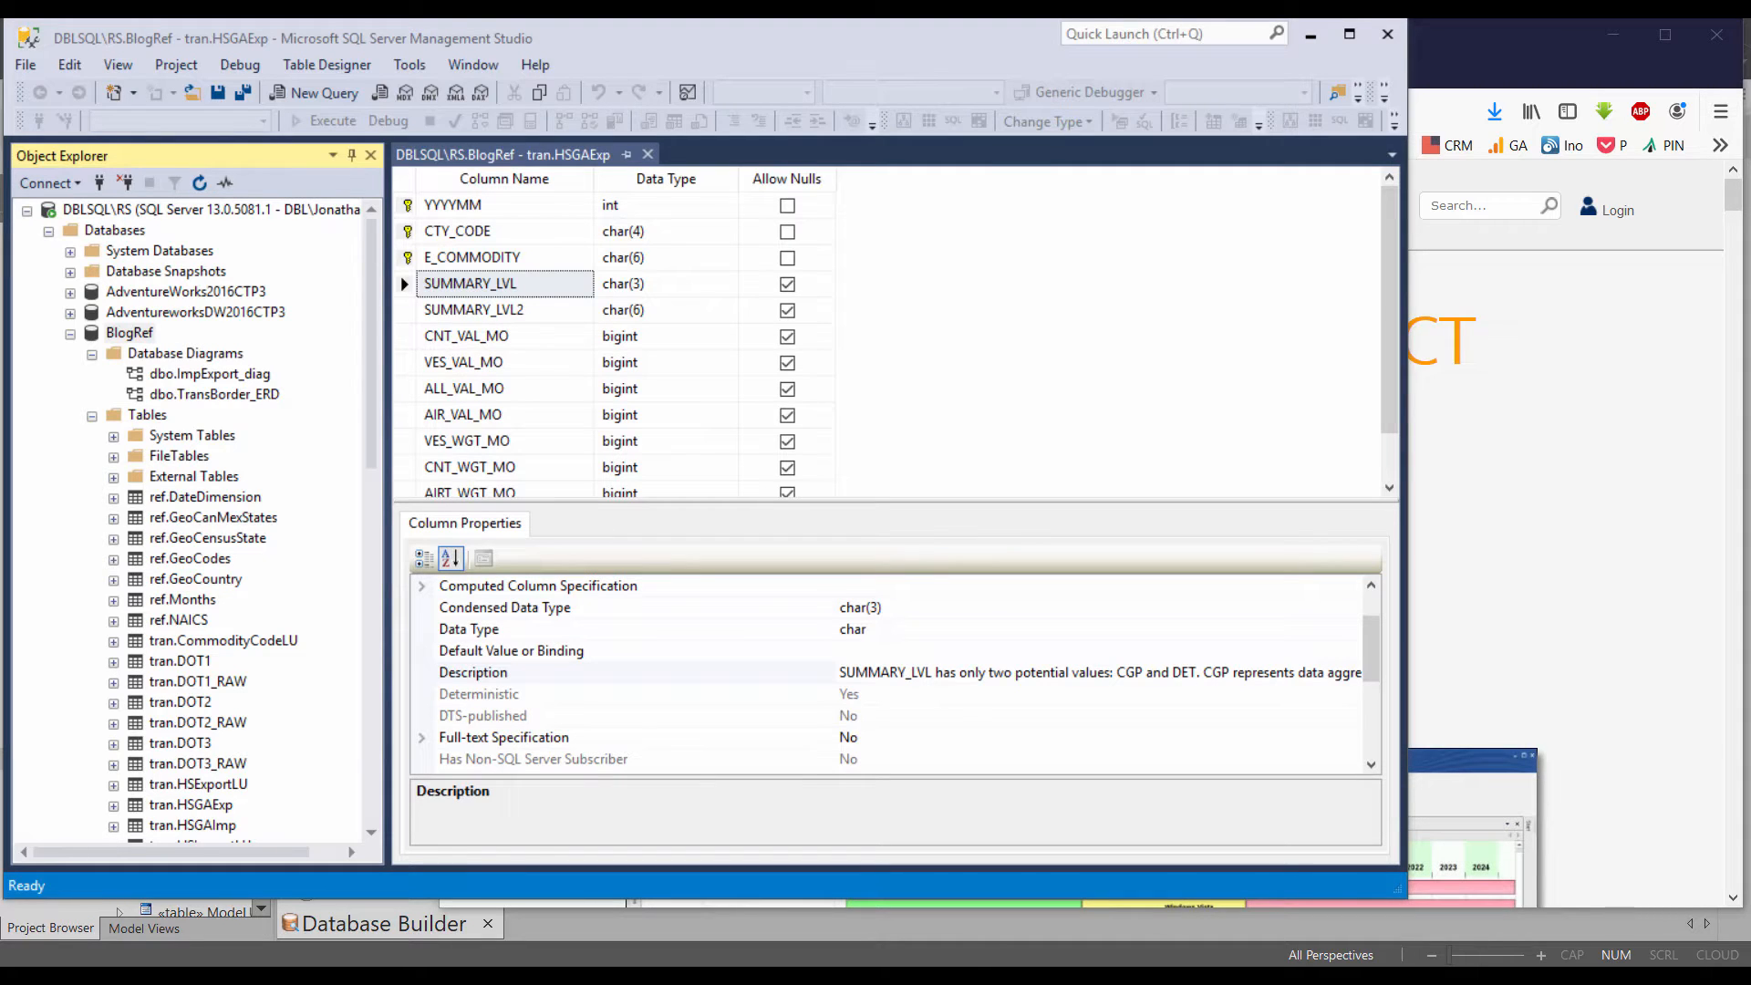
Examine the descriptions of the E_COMMODITY, SUMMARY_LVL and SUMMARY_LVL2 columns in tran.HSGAExp, including the full text for SUMMARY_LVL2
{"action": "left_click", "coordinate": [92, 353]}
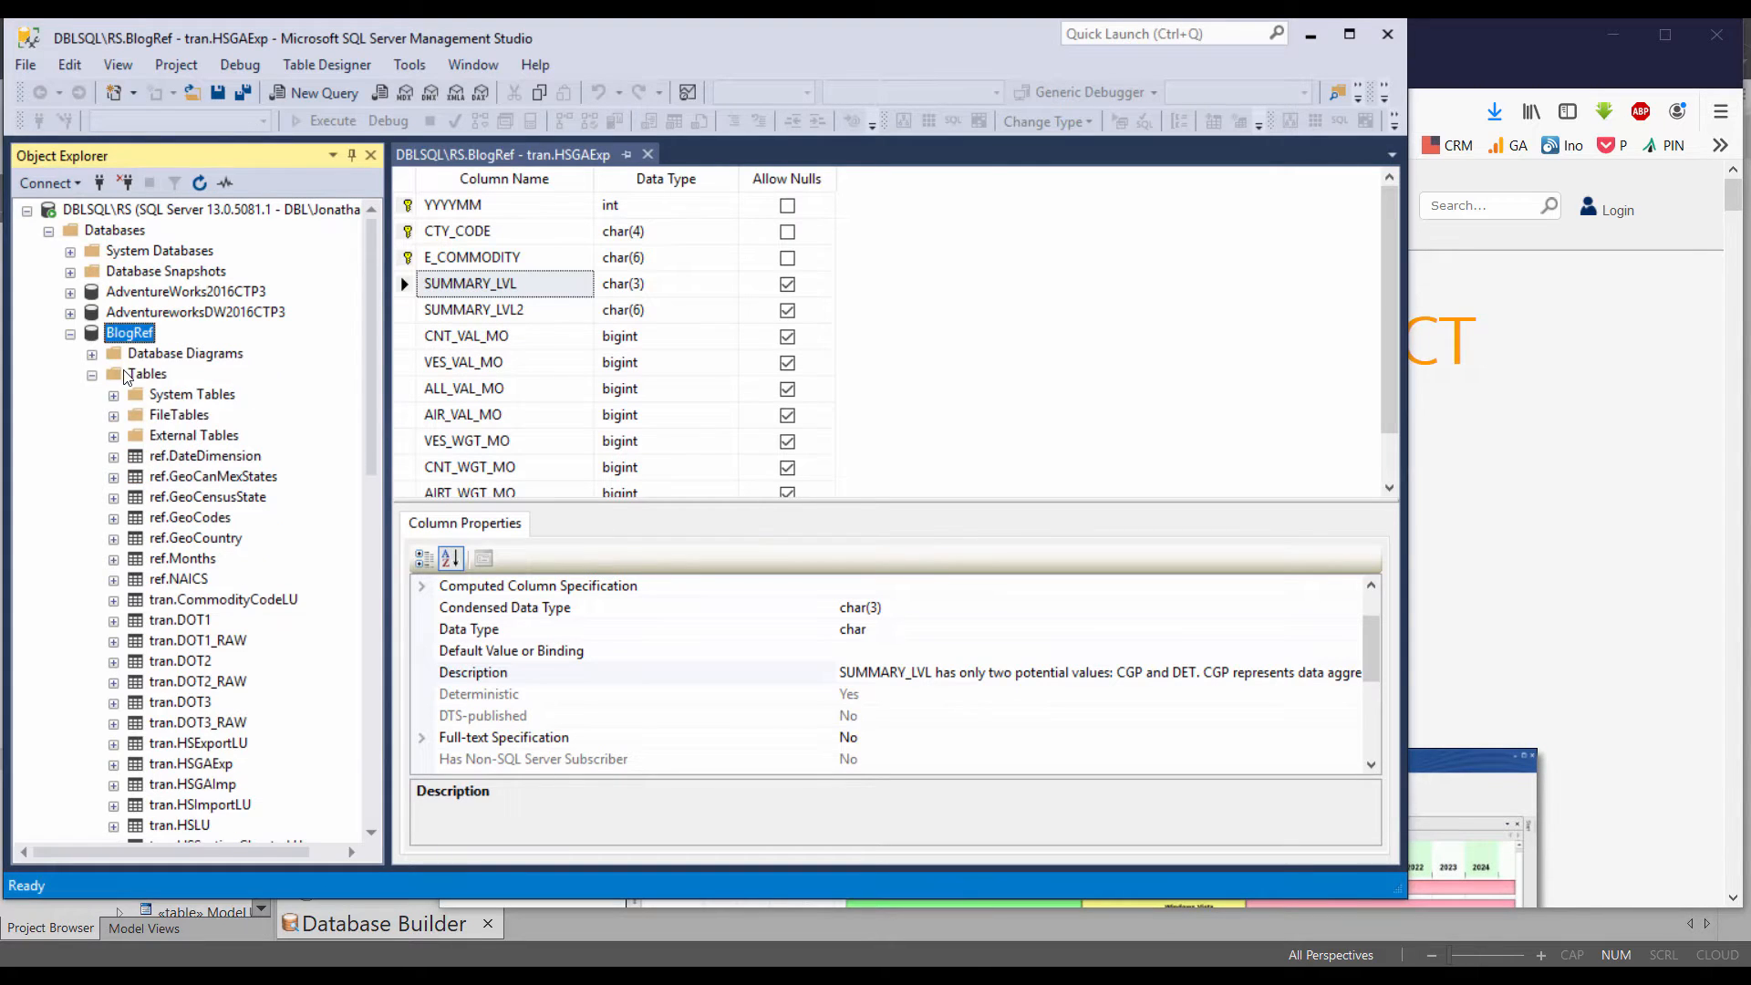
{"action": "left_click_drag", "start_coordinate": [374, 328], "coordinate": [371, 375]}
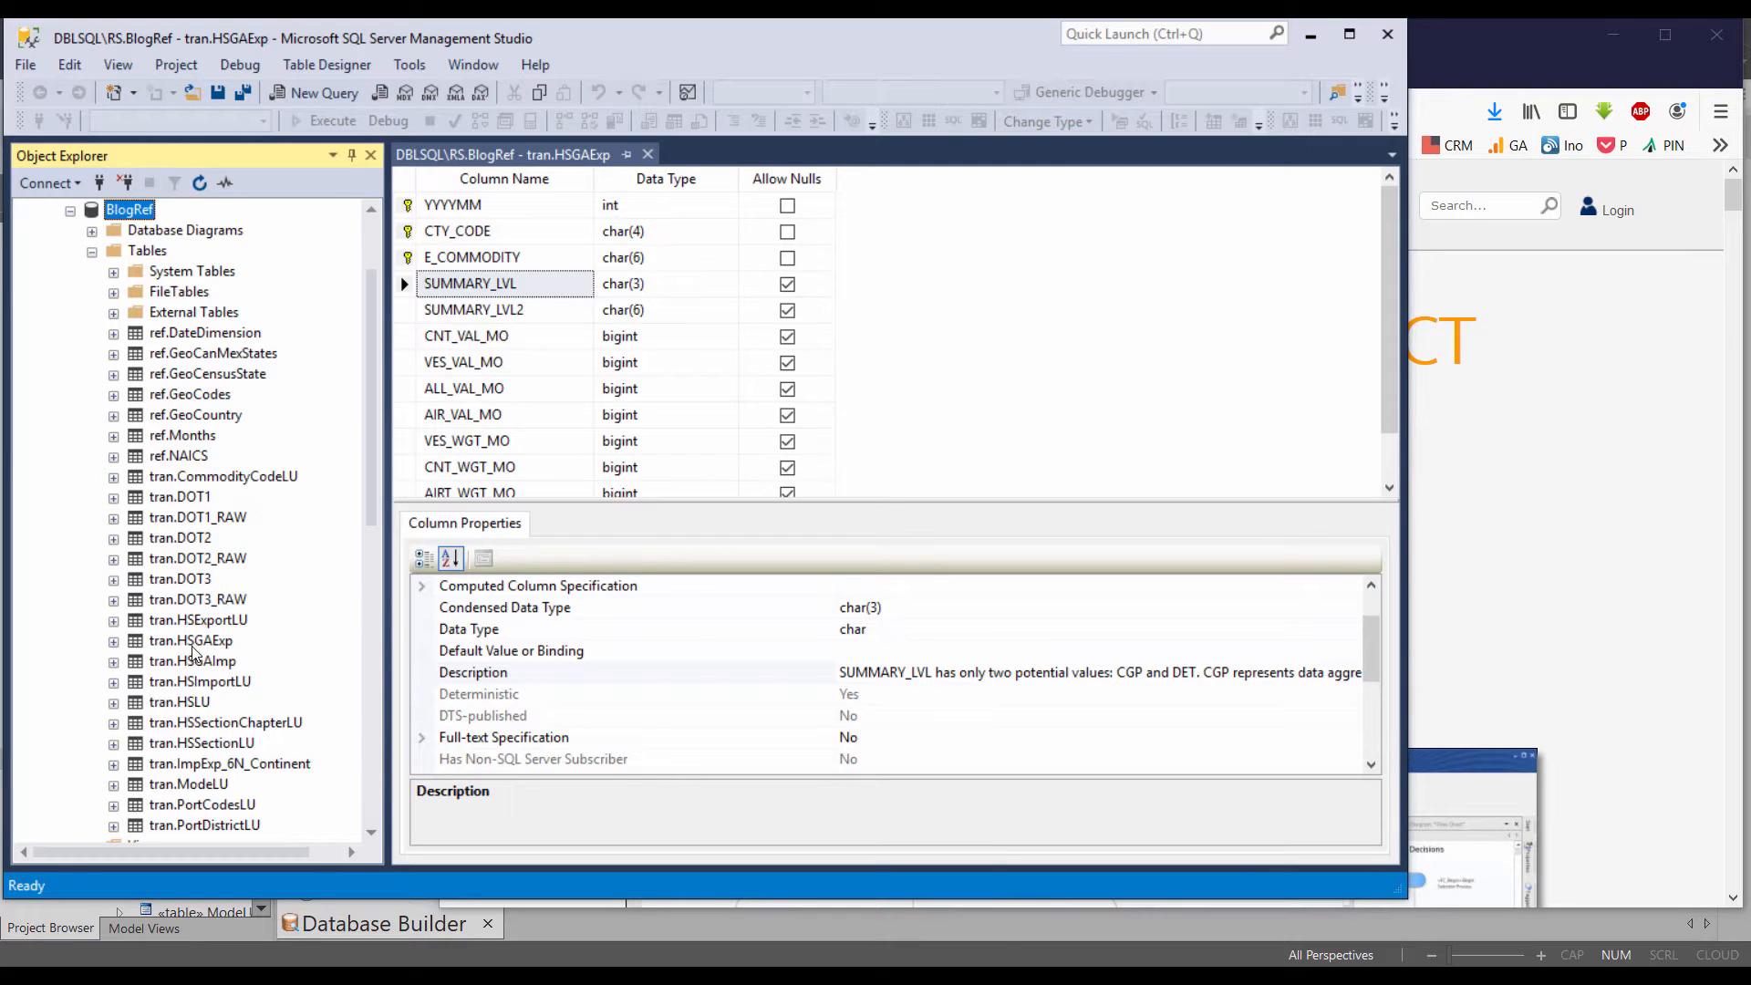
{"action": "left_click", "coordinate": [472, 258]}
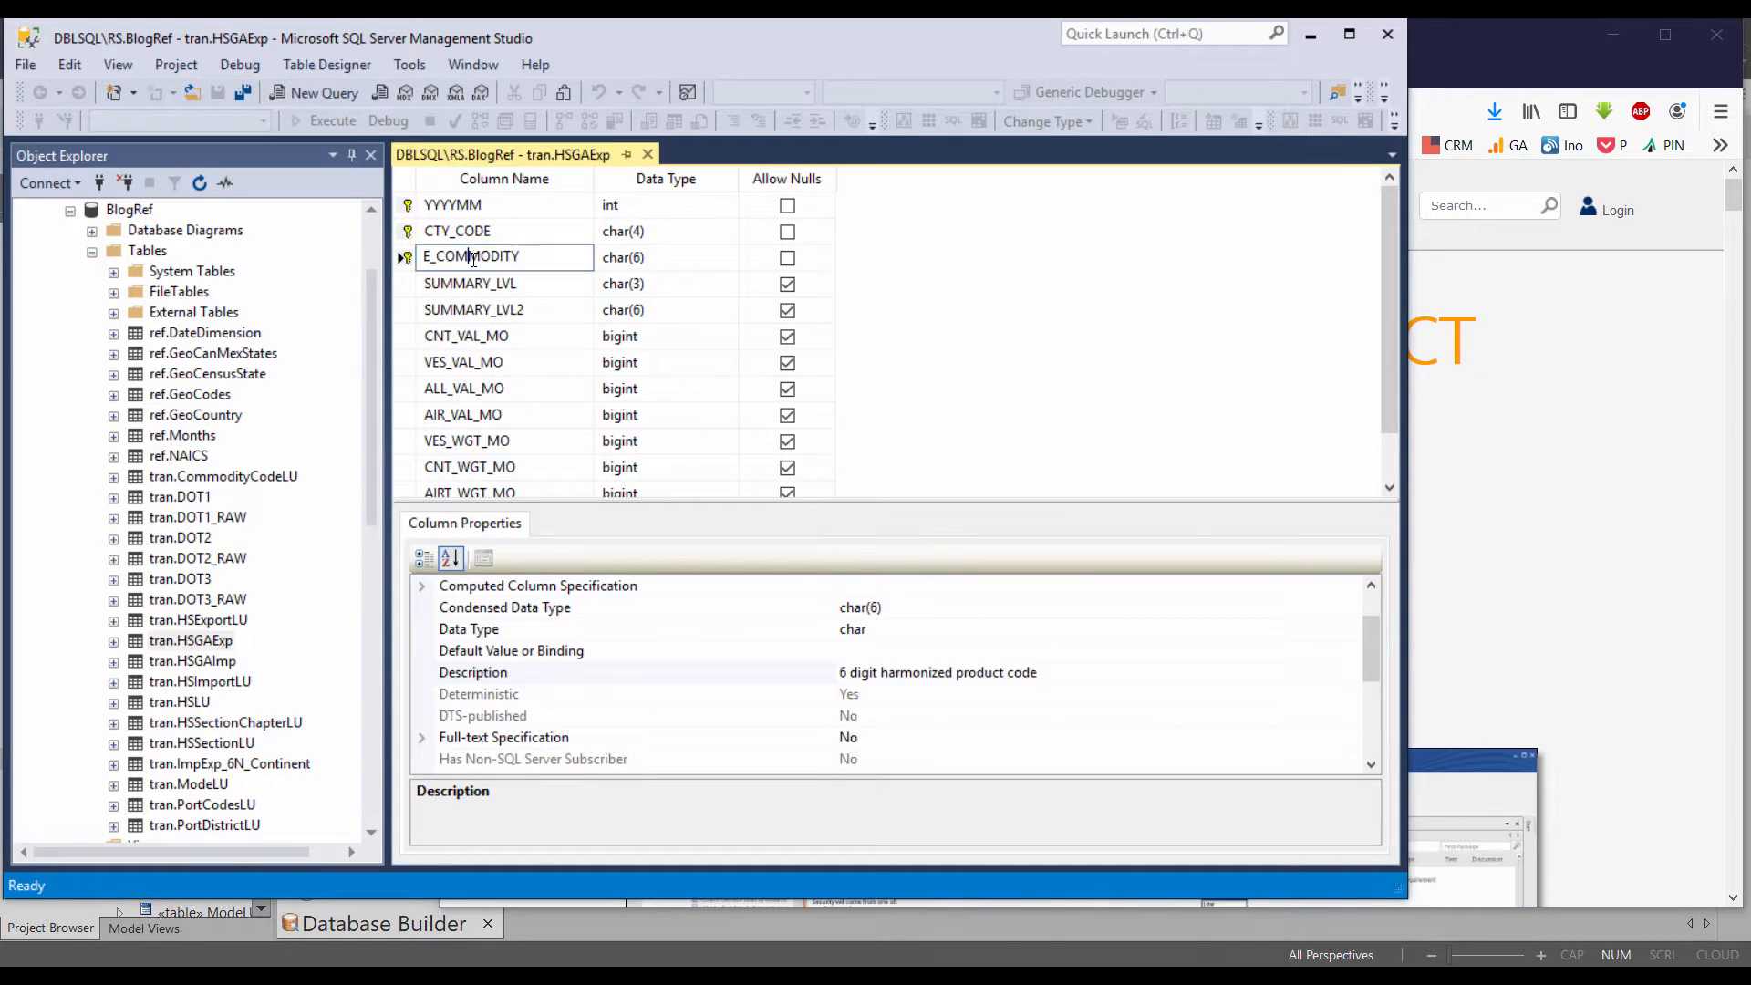
{"action": "left_click", "coordinate": [478, 284]}
{"action": "left_click", "coordinate": [478, 310]}
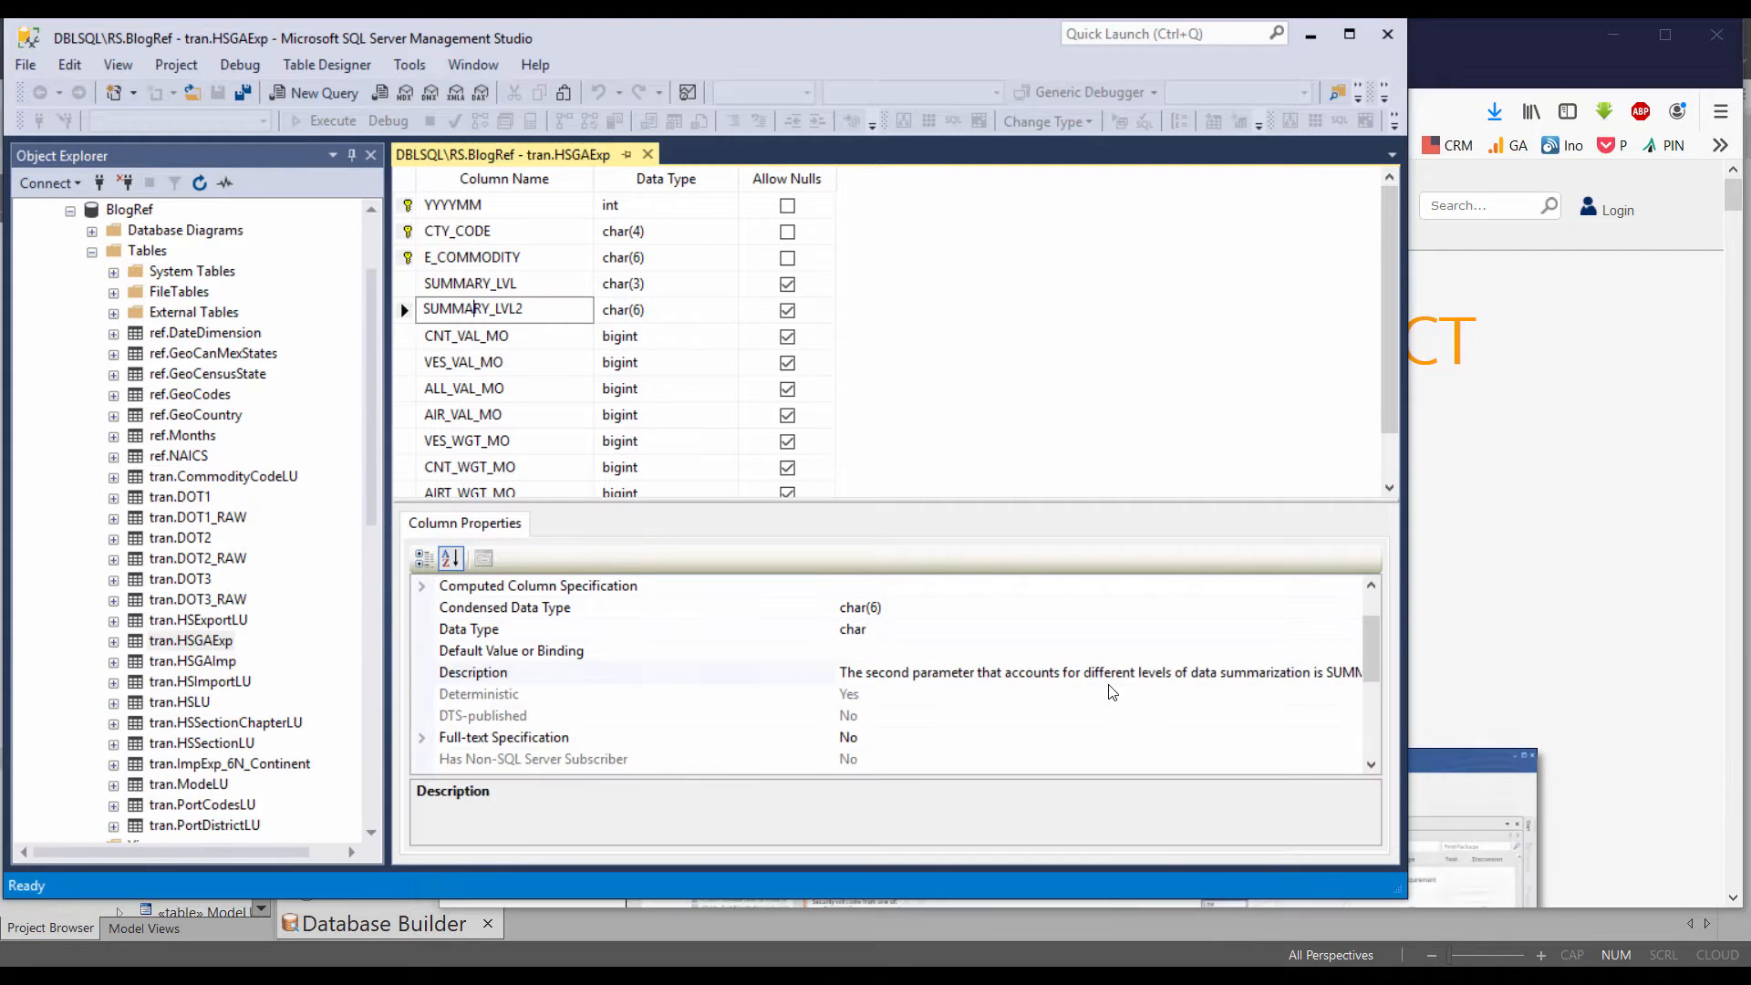
{"action": "double_click", "coordinate": [1075, 672]}
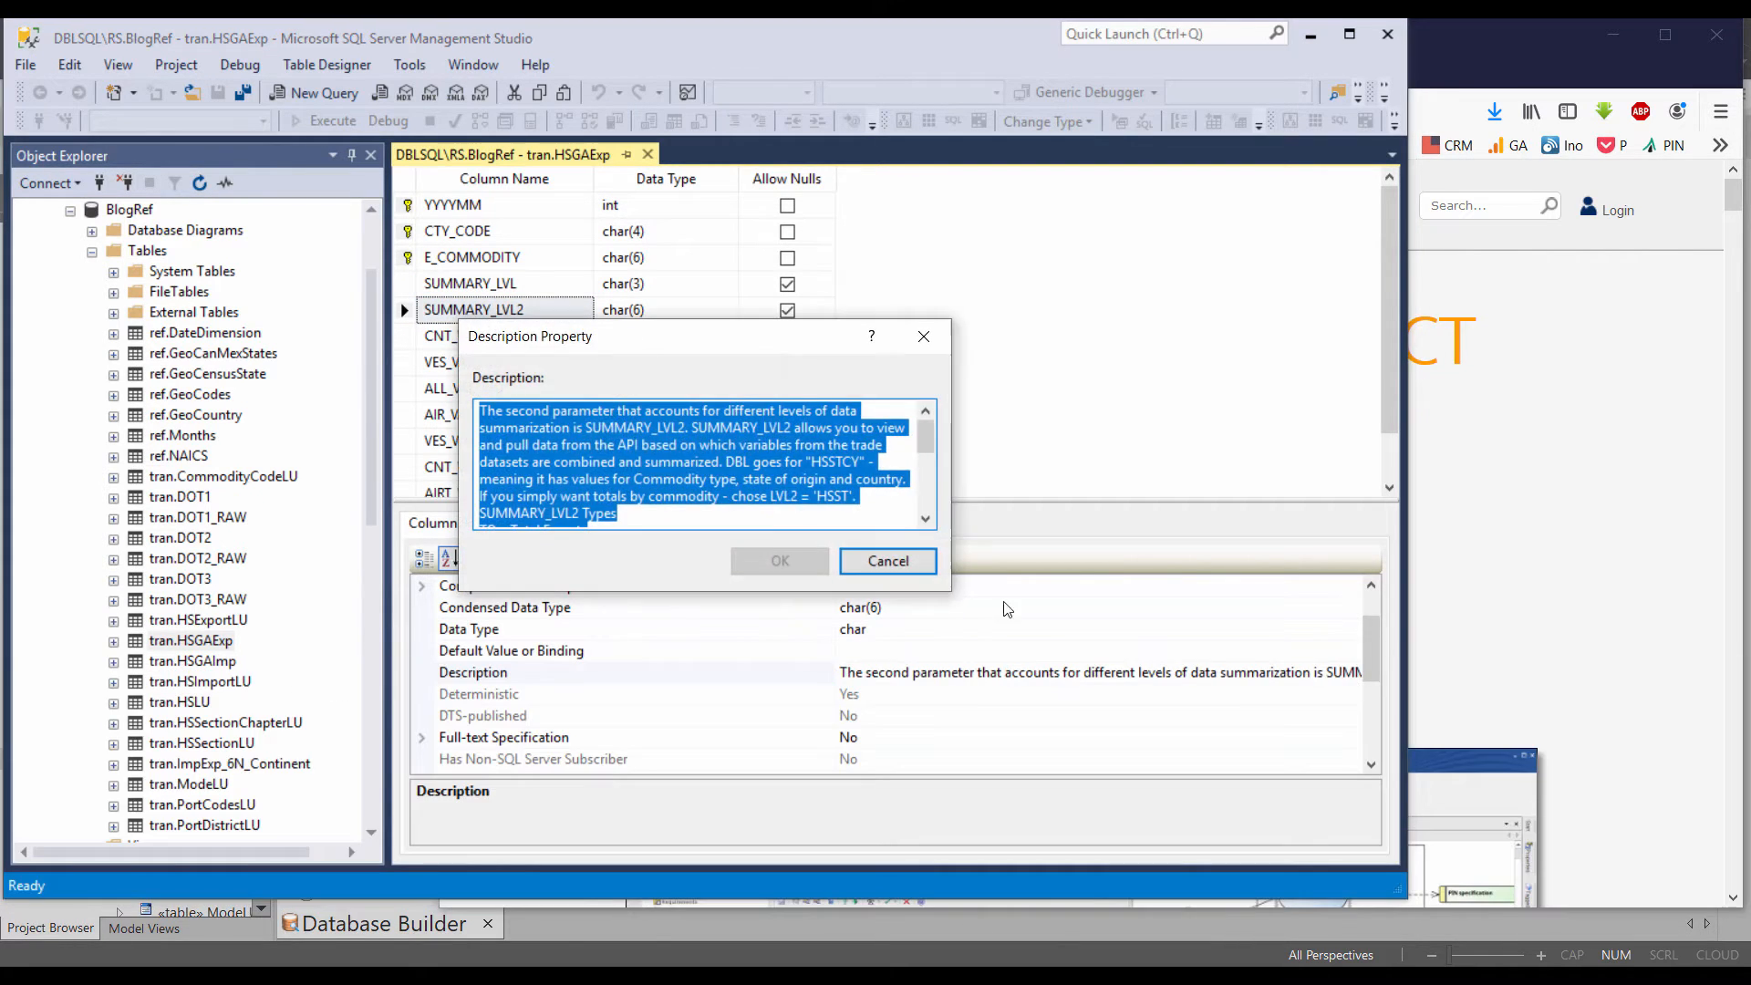
{"action": "left_click", "coordinate": [705, 461]}
{"action": "left_click_drag", "start_coordinate": [925, 446], "coordinate": [929, 498]}
{"action": "left_click", "coordinate": [893, 565]}
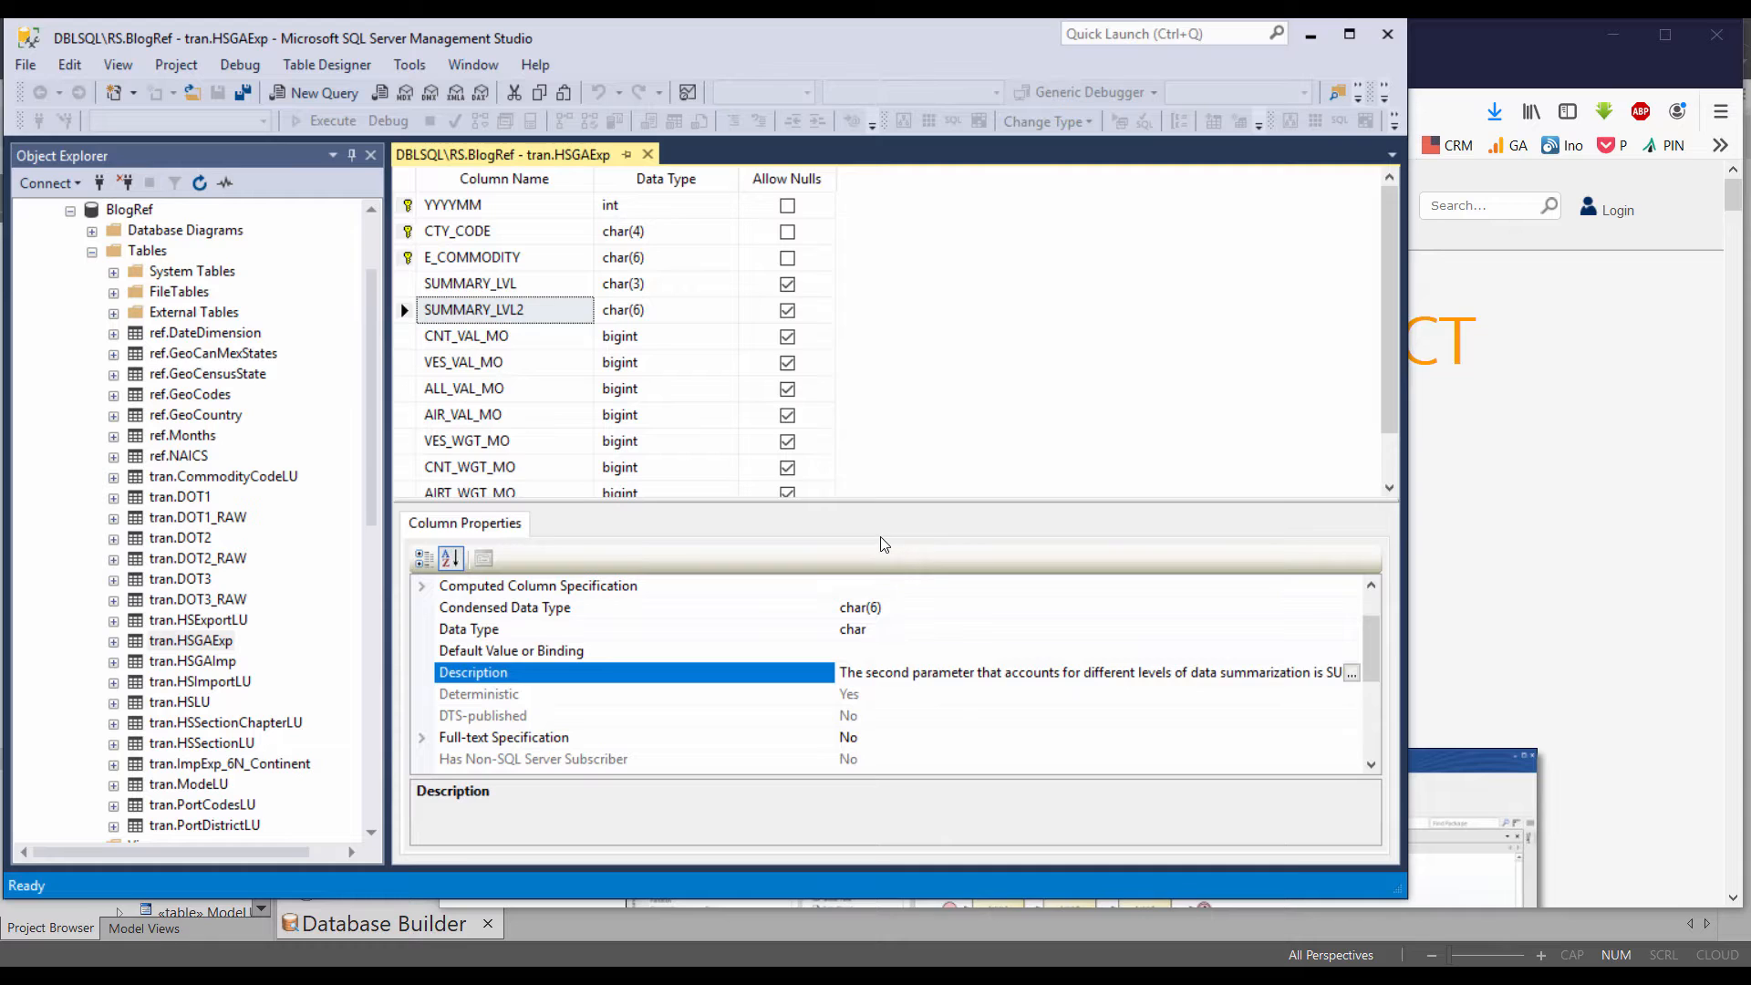
{"action": "left_click_drag", "start_coordinate": [373, 320], "coordinate": [376, 287]}
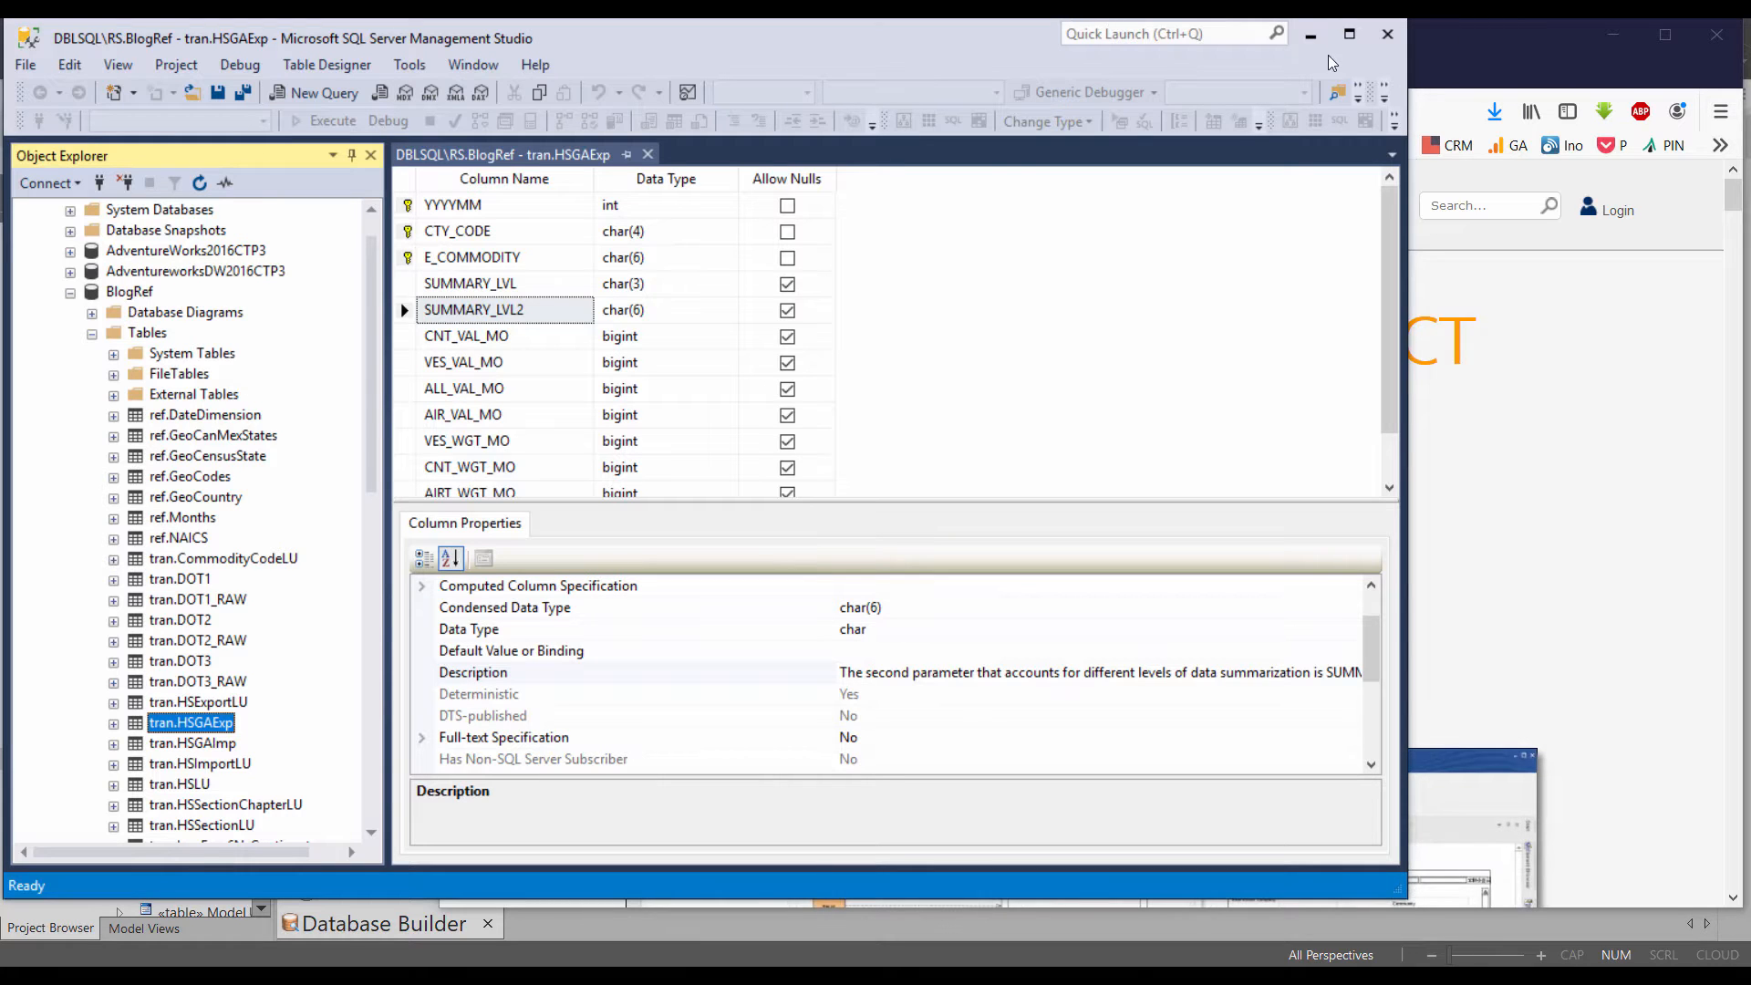
Switch to Enterprise Architect by minimizing the covering windows, and select the Blog Ref data model package
{"action": "left_click", "coordinate": [1310, 36]}
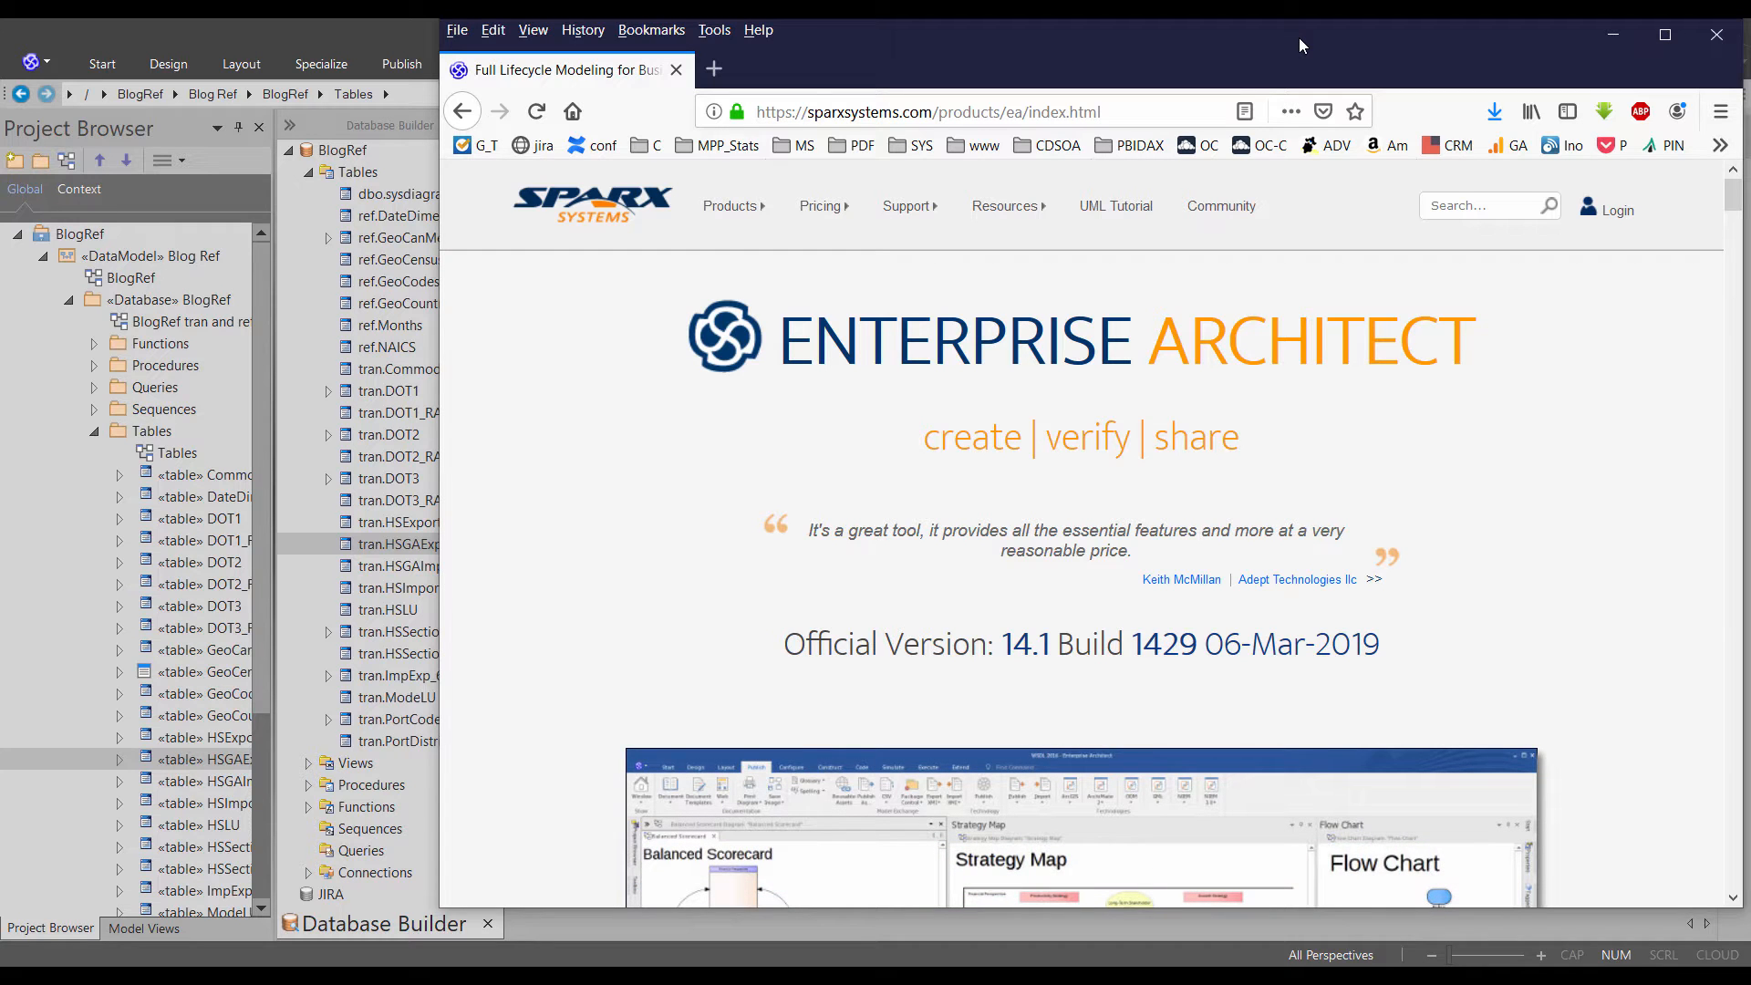
{"action": "left_click", "coordinate": [1613, 30]}
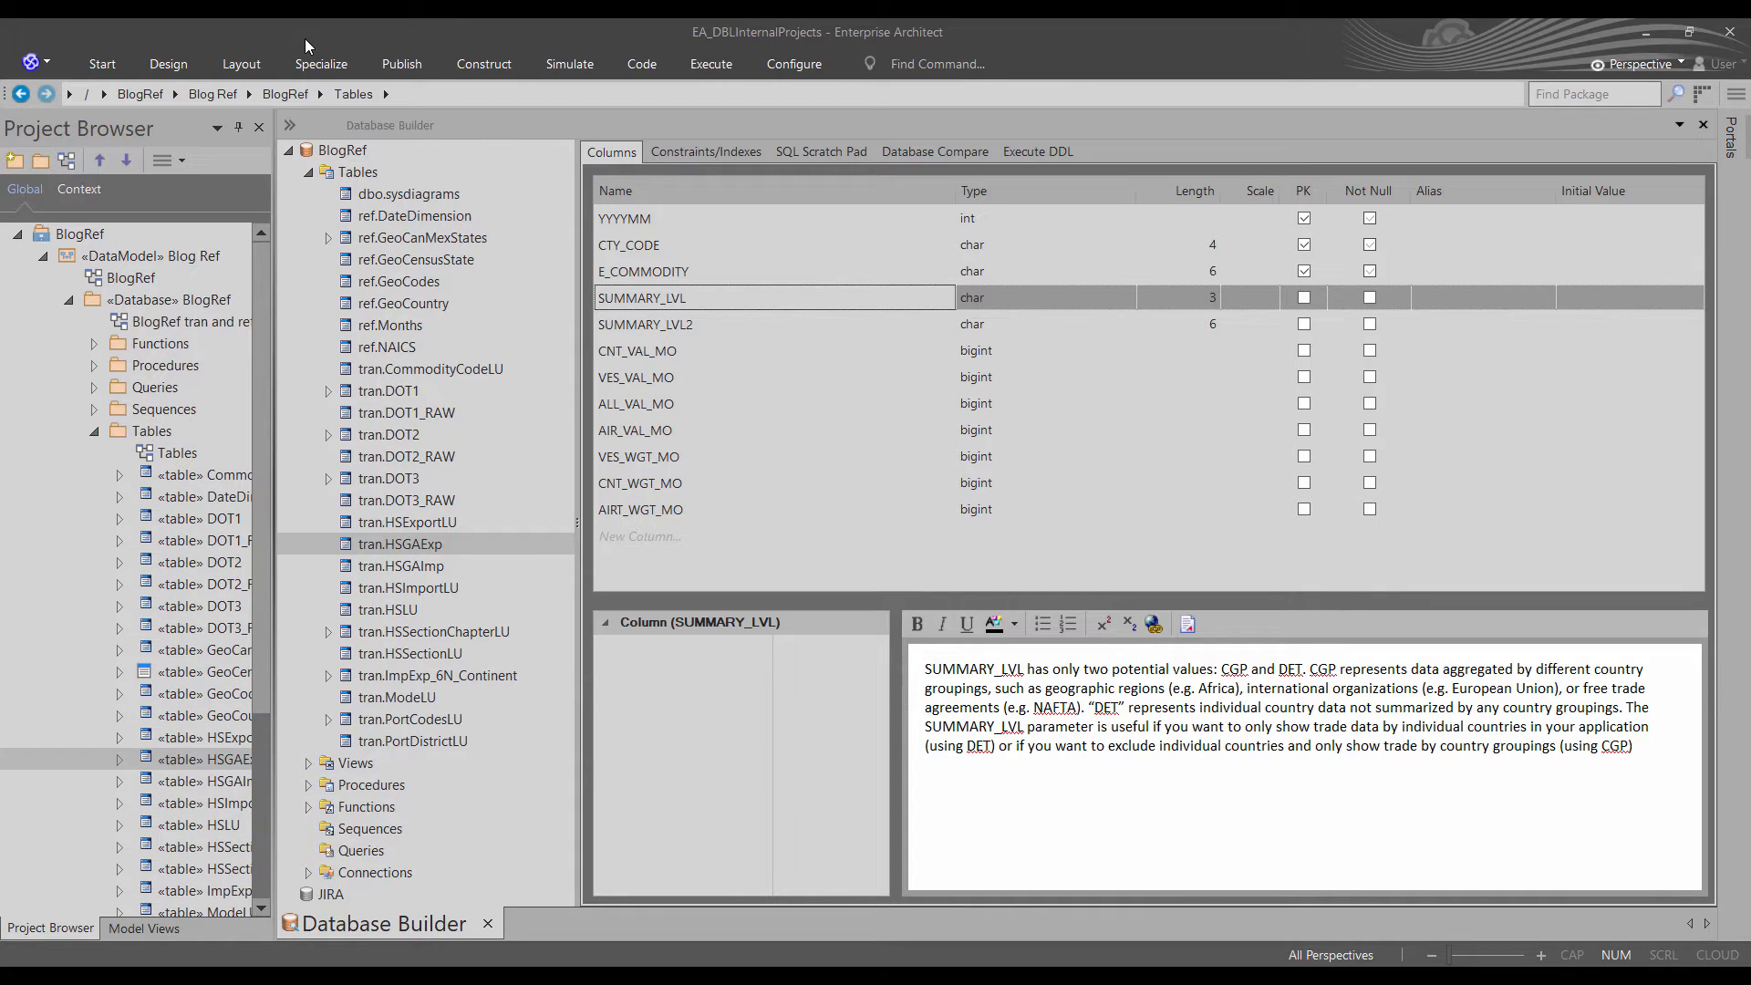
{"action": "left_click", "coordinate": [150, 258]}
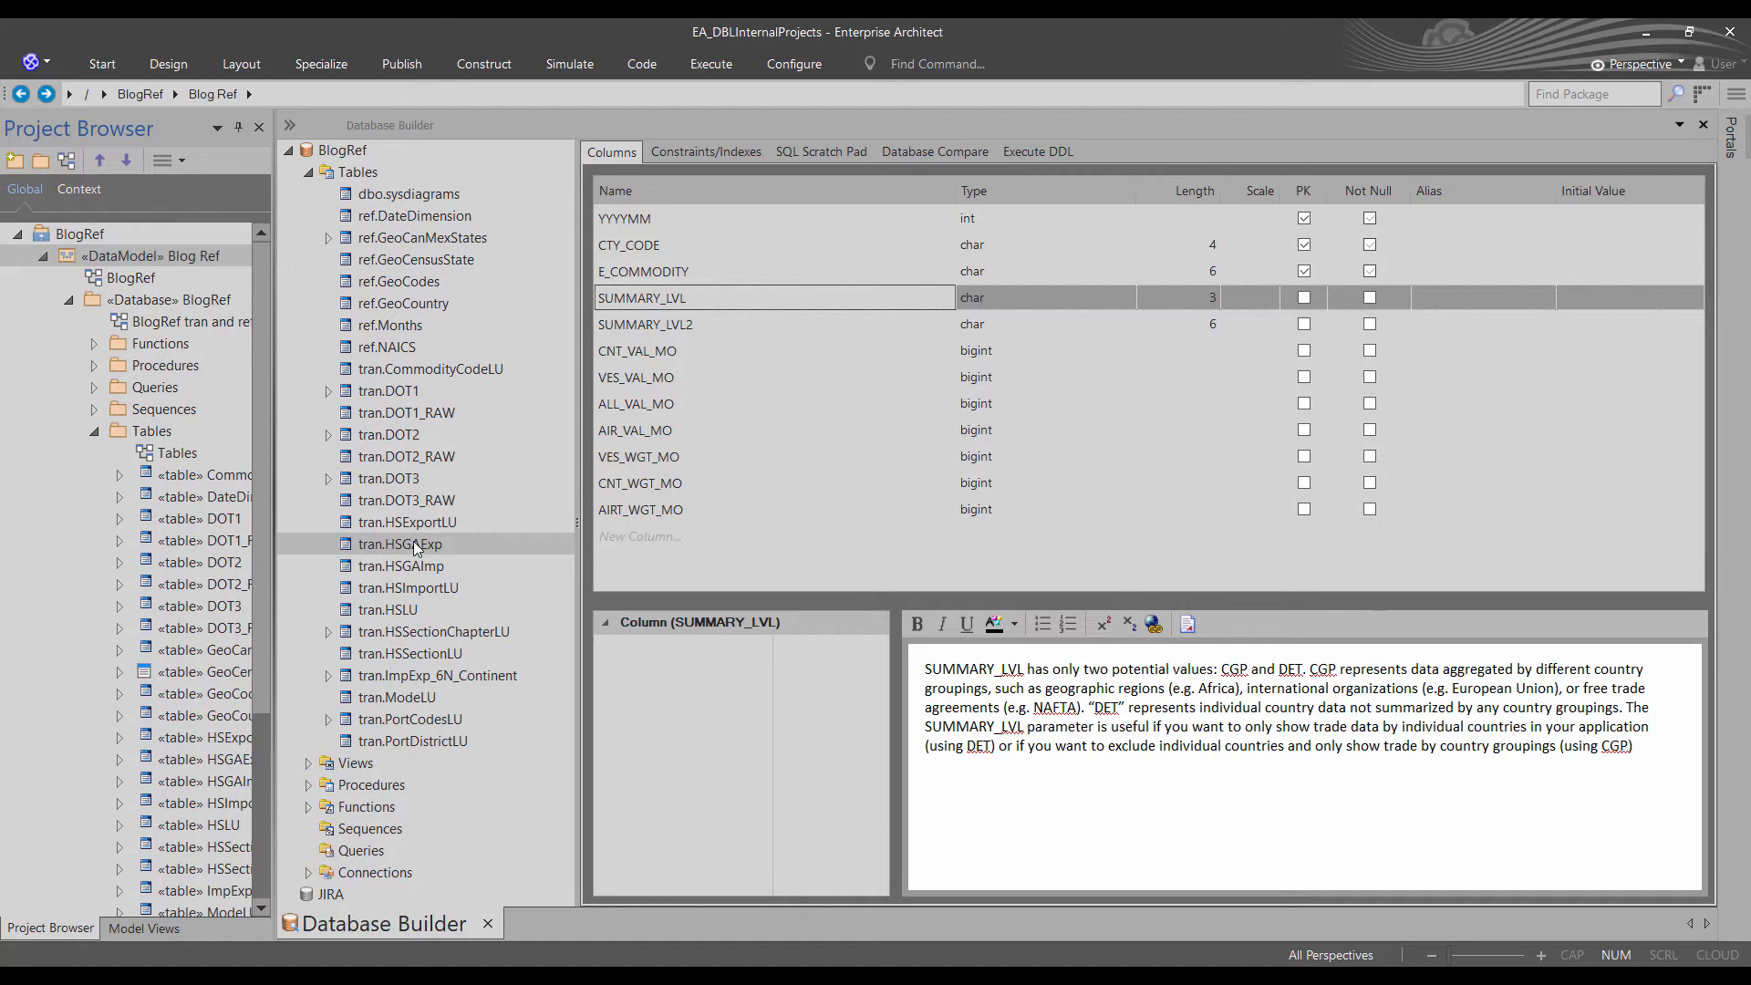
Review the notes for the E_COMMODITY, CTY_CODE, SUMMARY_LVL and SUMMARY_LVL2 columns of tran.HSGAExp, reading through the SUMMARY_LVL2 type list
{"action": "left_click", "coordinate": [658, 274]}
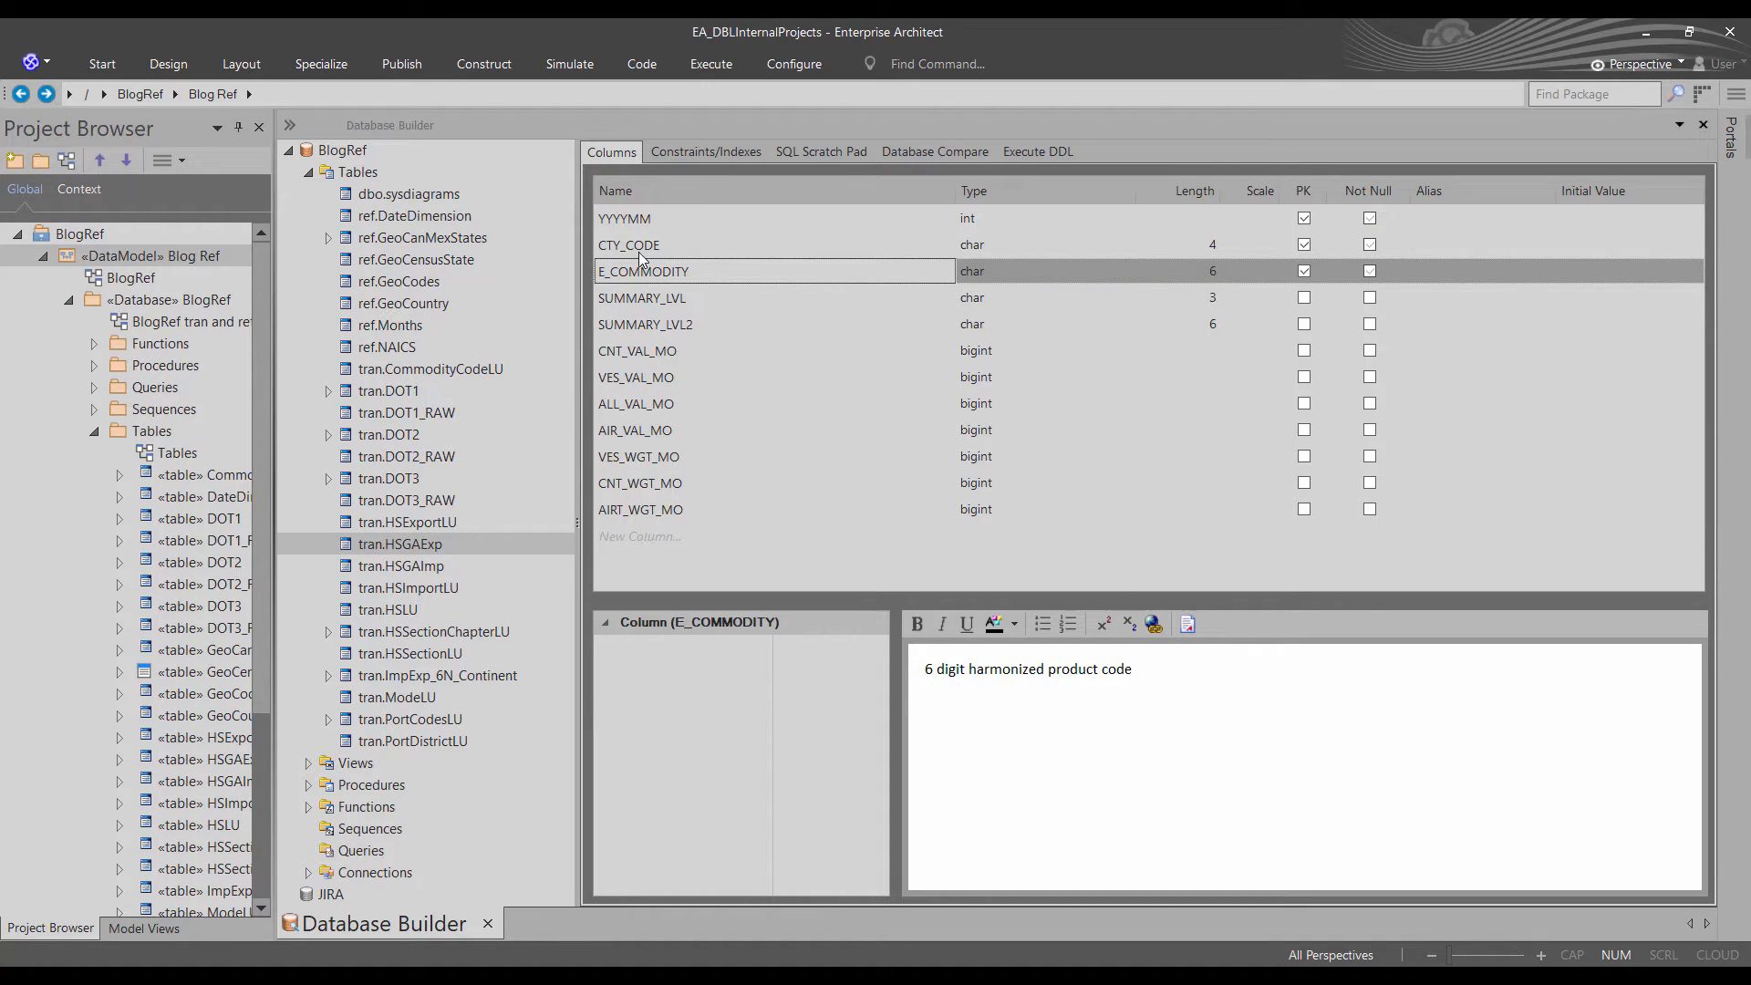
{"action": "left_click", "coordinate": [642, 248]}
{"action": "left_click", "coordinate": [646, 302]}
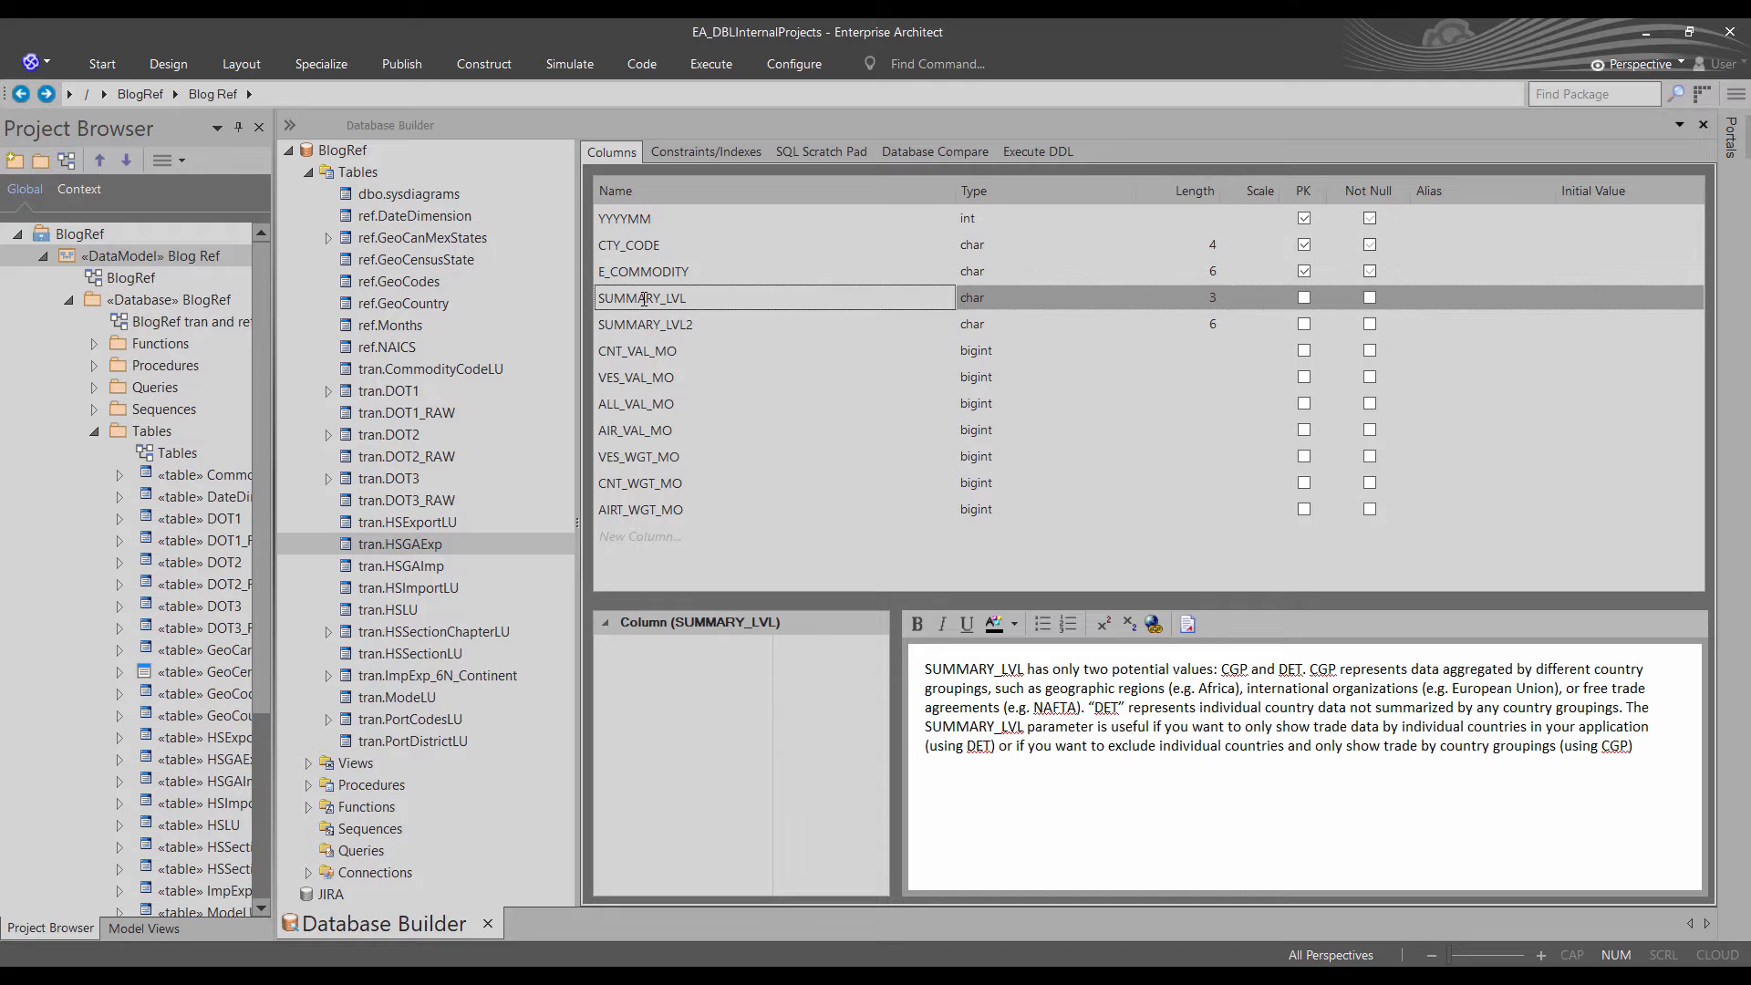
{"action": "left_click", "coordinate": [642, 326]}
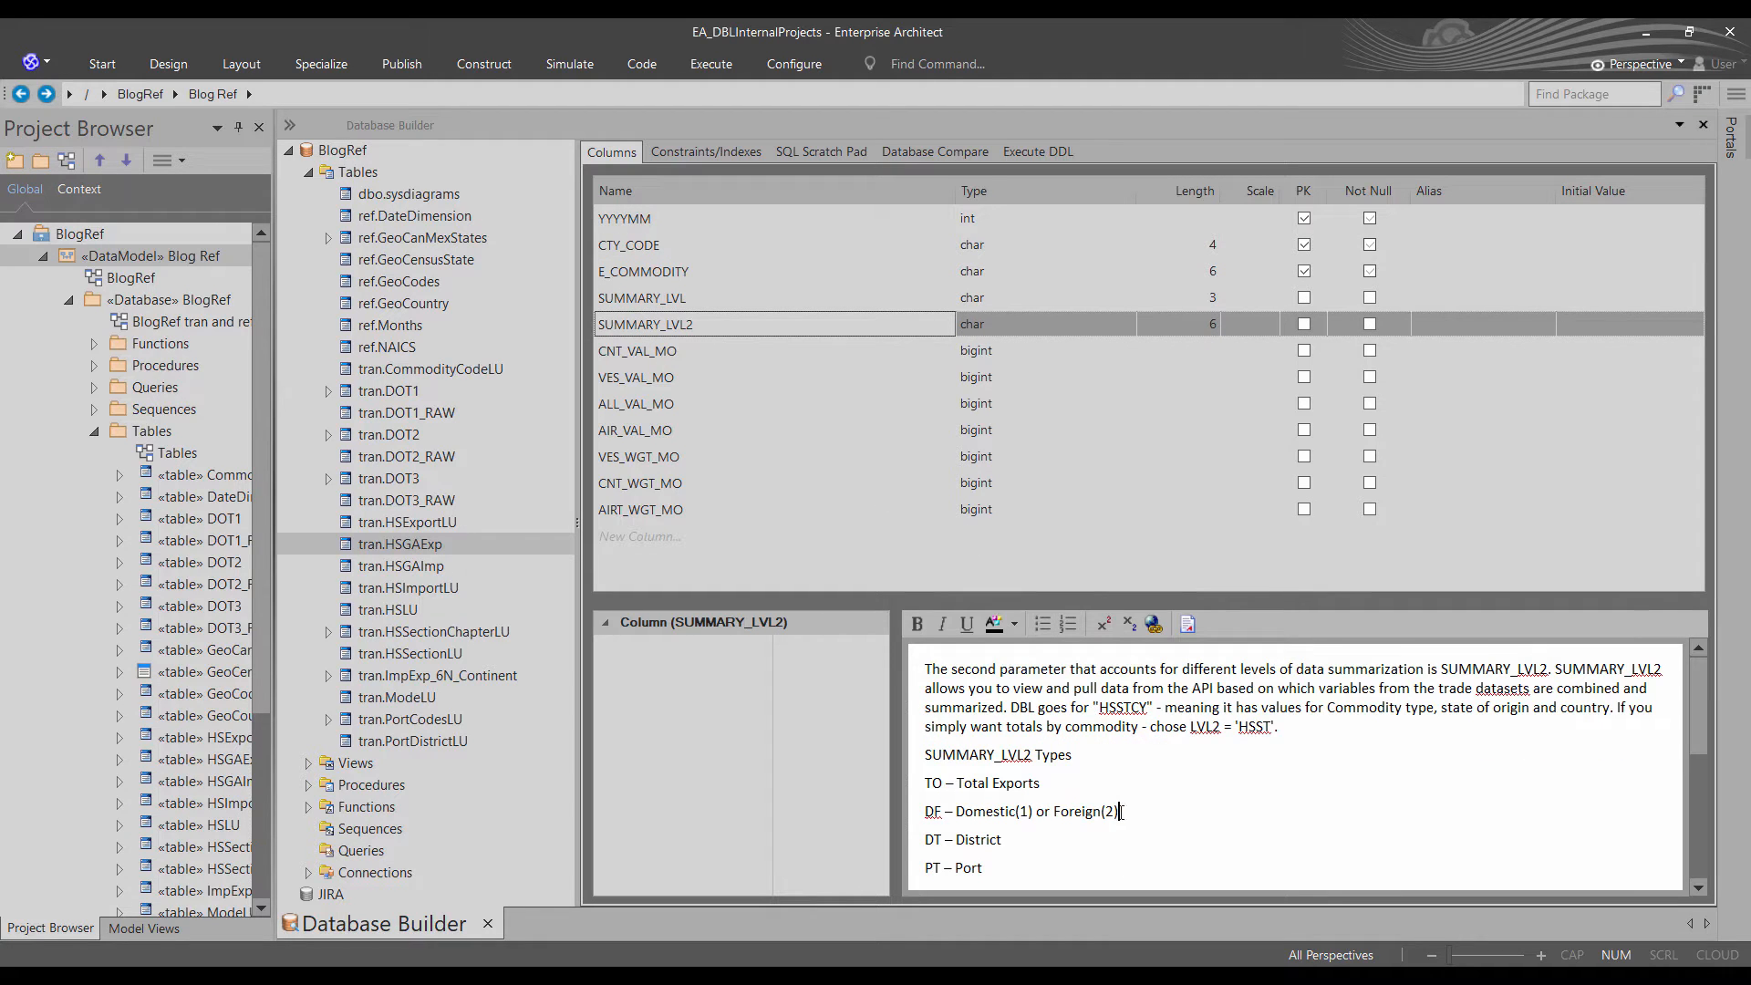
{"action": "scroll", "coordinate": [1693, 744], "scroll_direction": "down", "scroll_amount": 3}
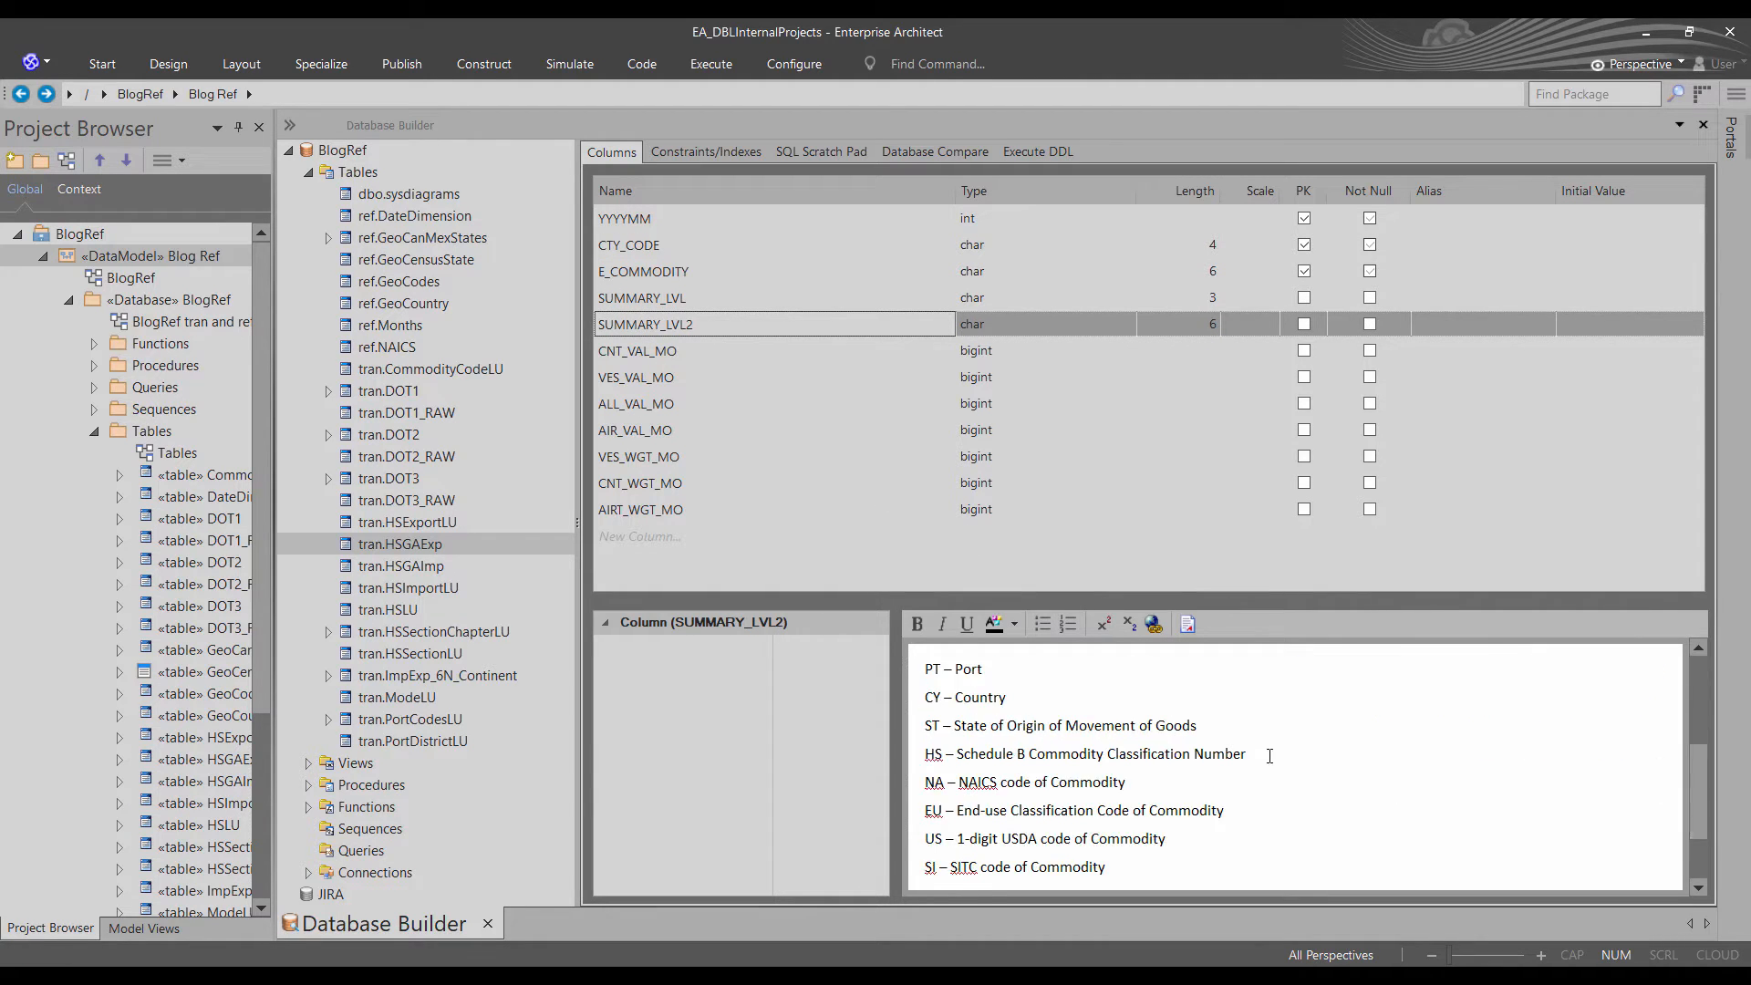
{"action": "scroll", "coordinate": [1276, 742], "scroll_direction": "up", "scroll_amount": 3}
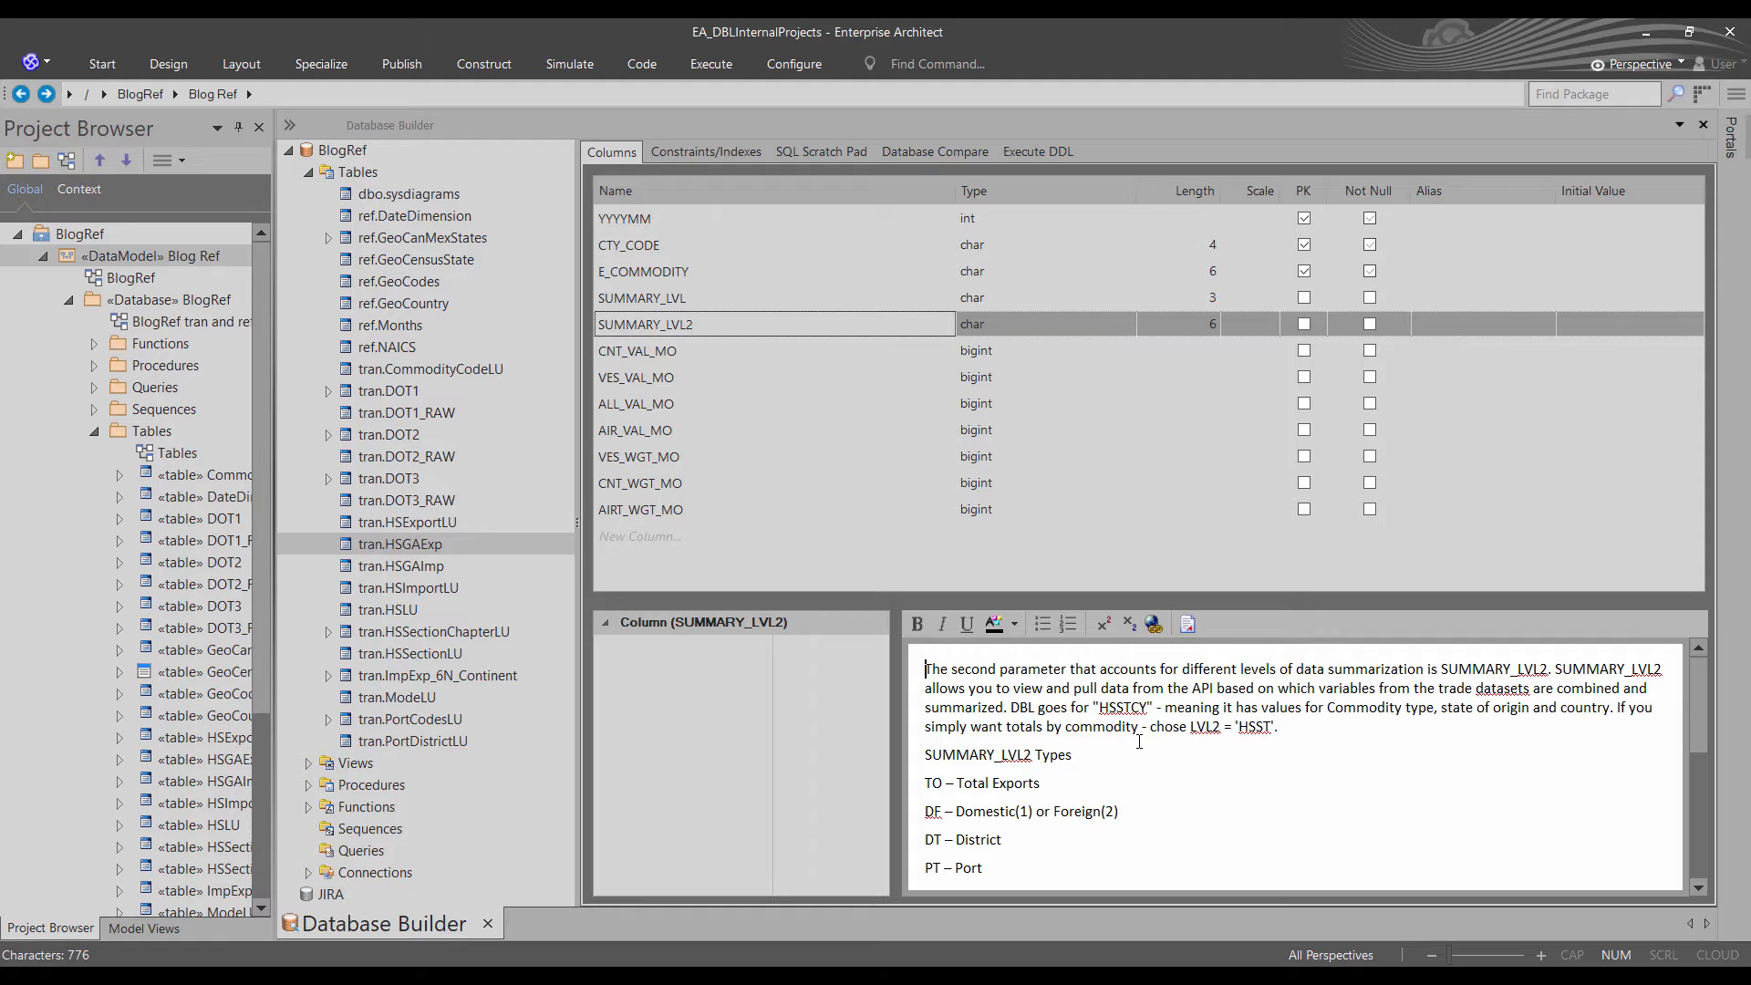
Widen the Project Browser slightly and open the linked document of the HSGAExp table
{"action": "left_click_drag", "start_coordinate": [274, 544], "coordinate": [313, 545]}
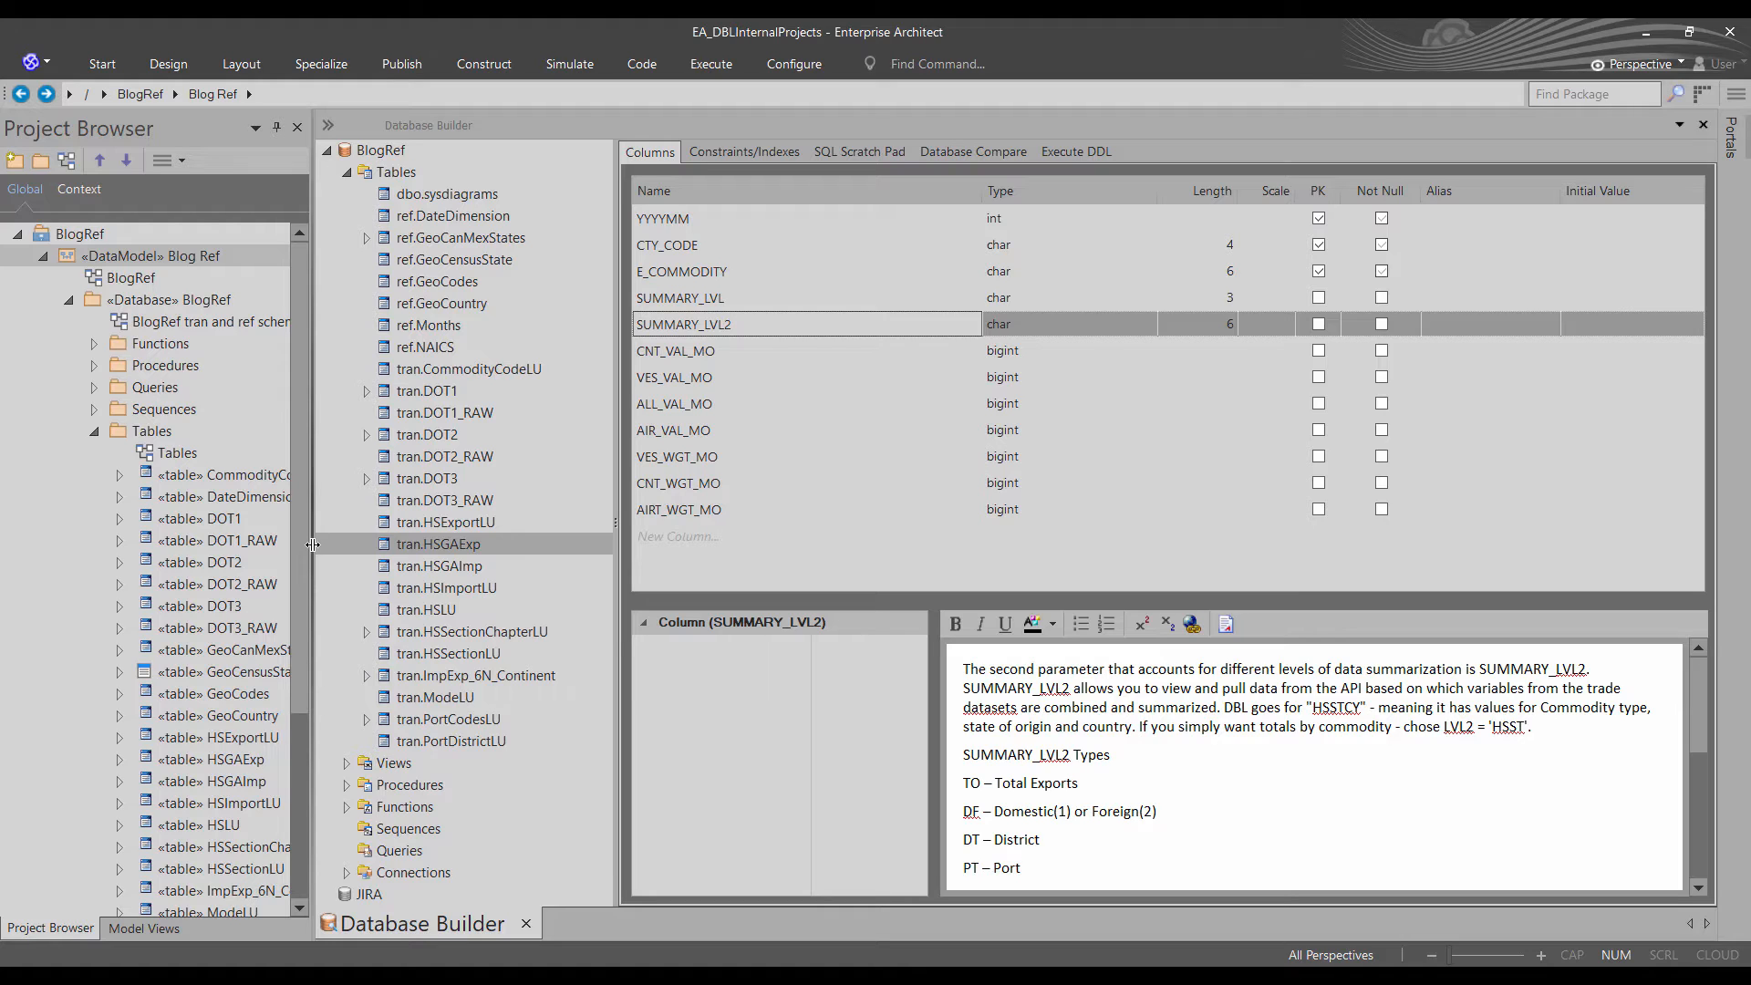
{"action": "right_click", "coordinate": [201, 763]}
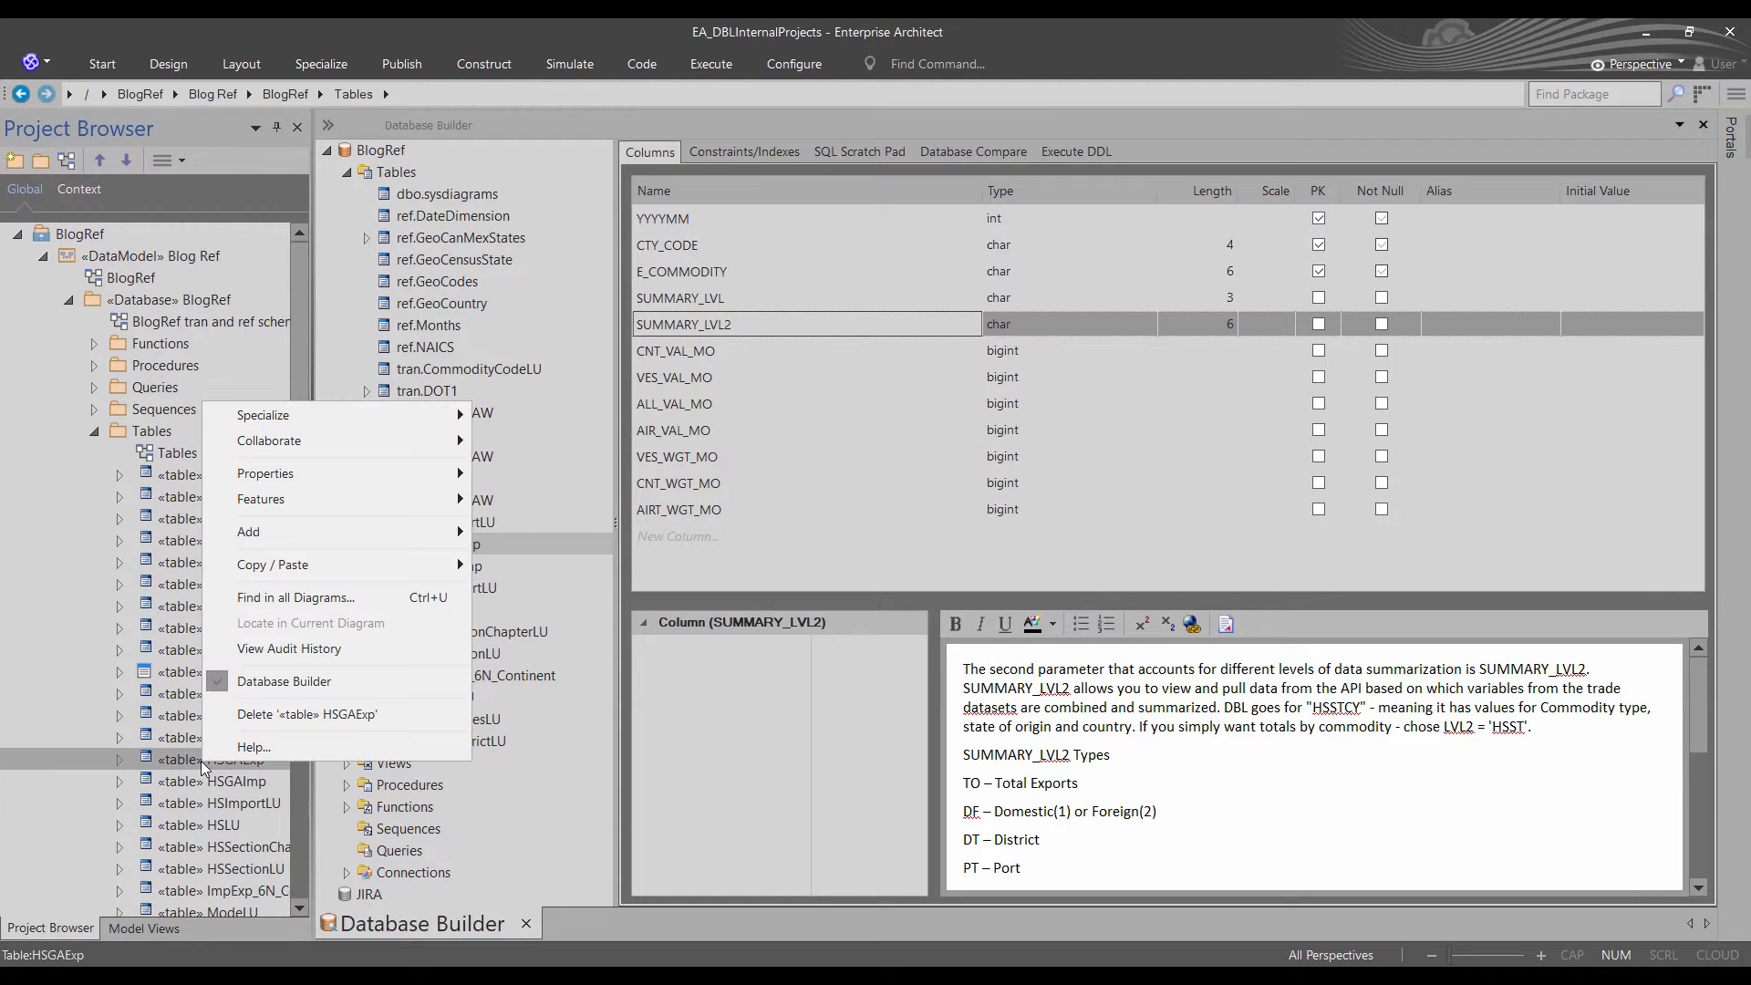
{"action": "key", "text": "Escape"}
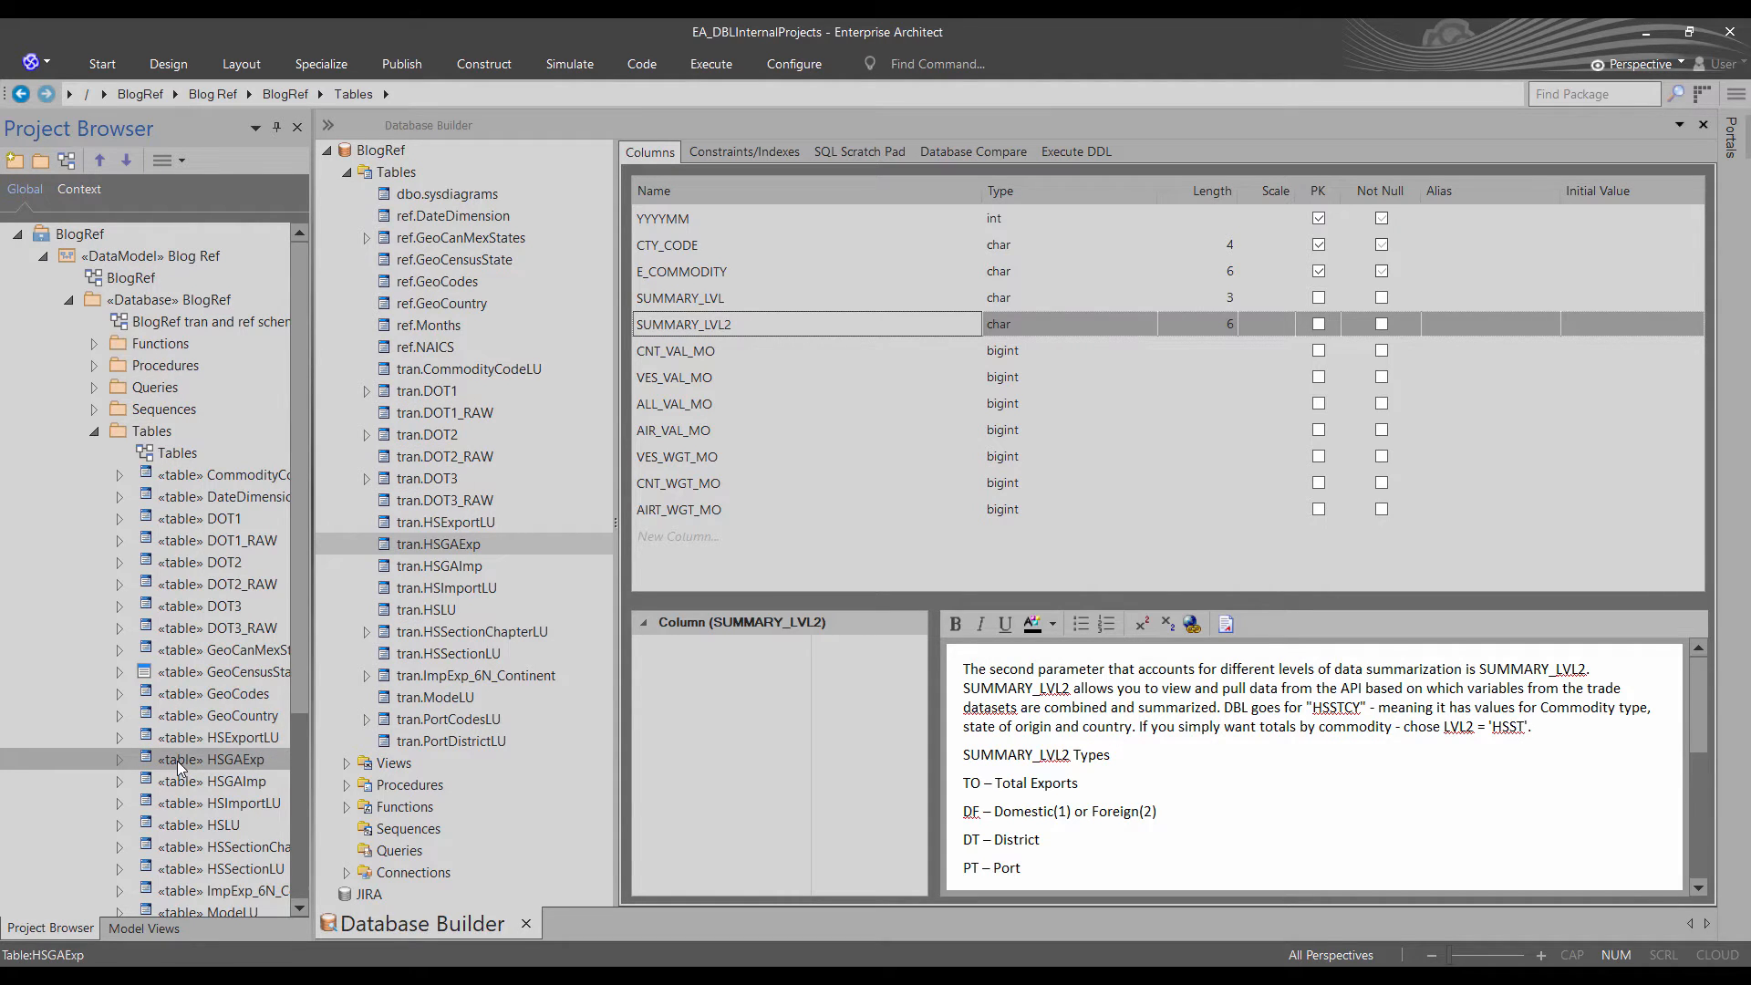
{"action": "right_click", "coordinate": [177, 761]}
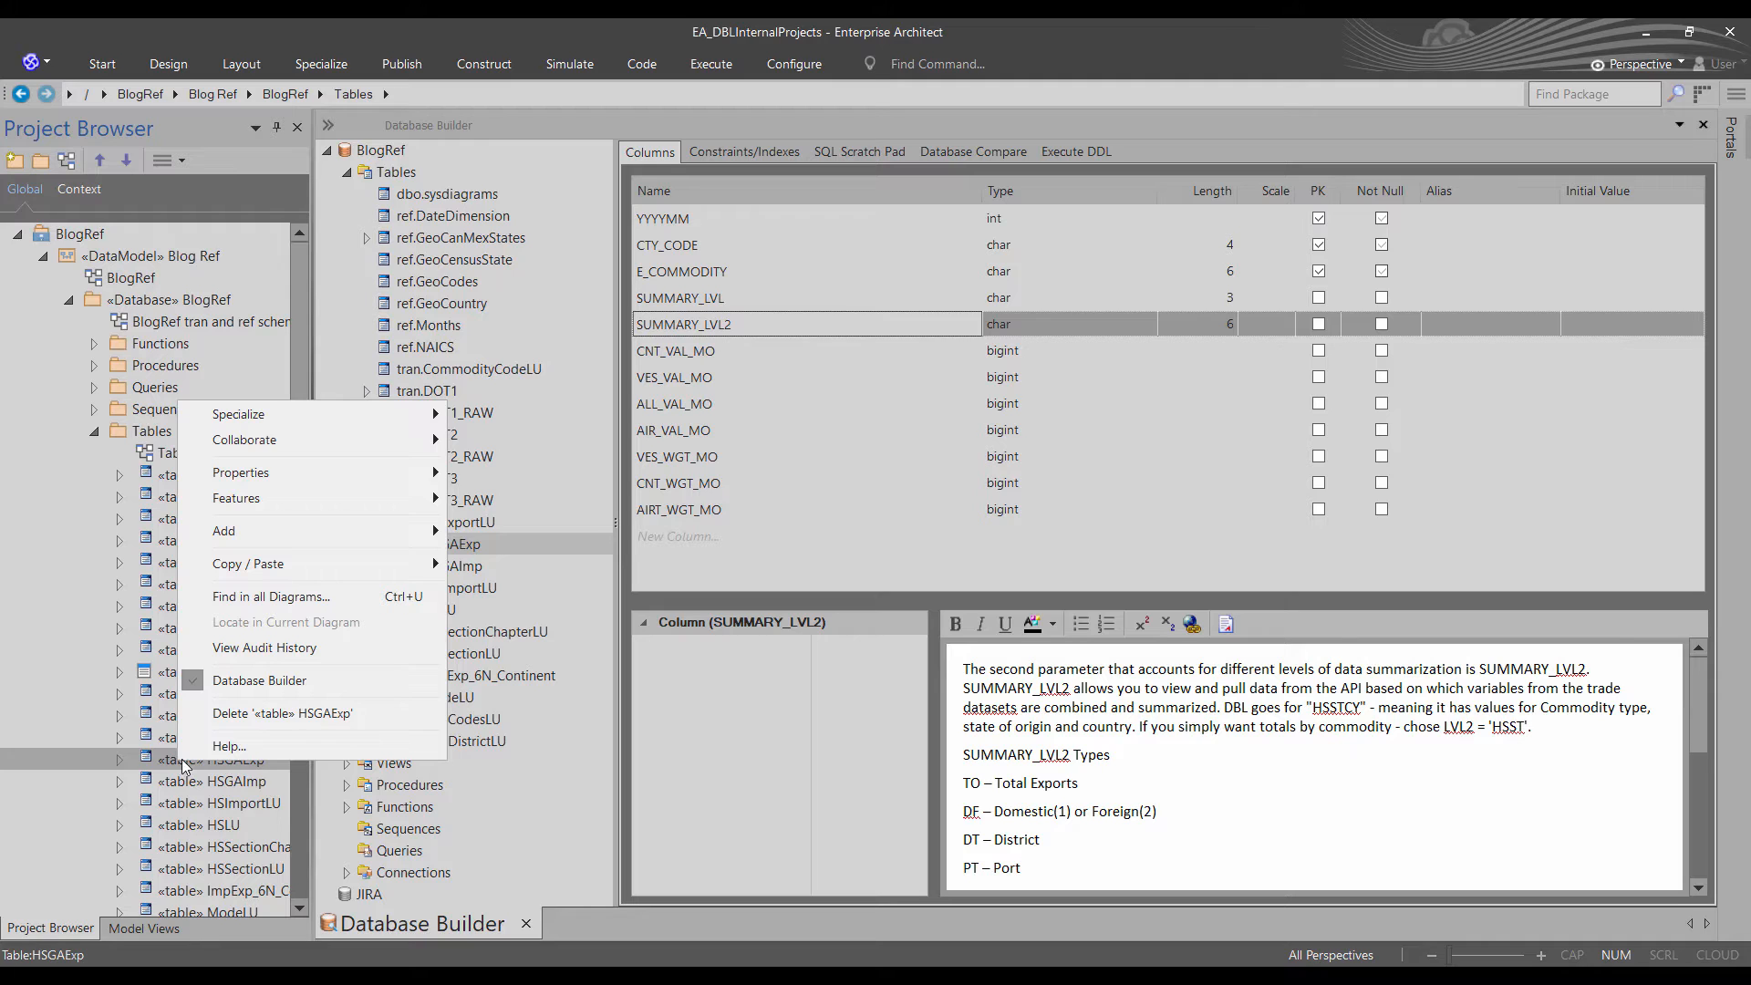
{"action": "mouse_move", "coordinate": [281, 469]}
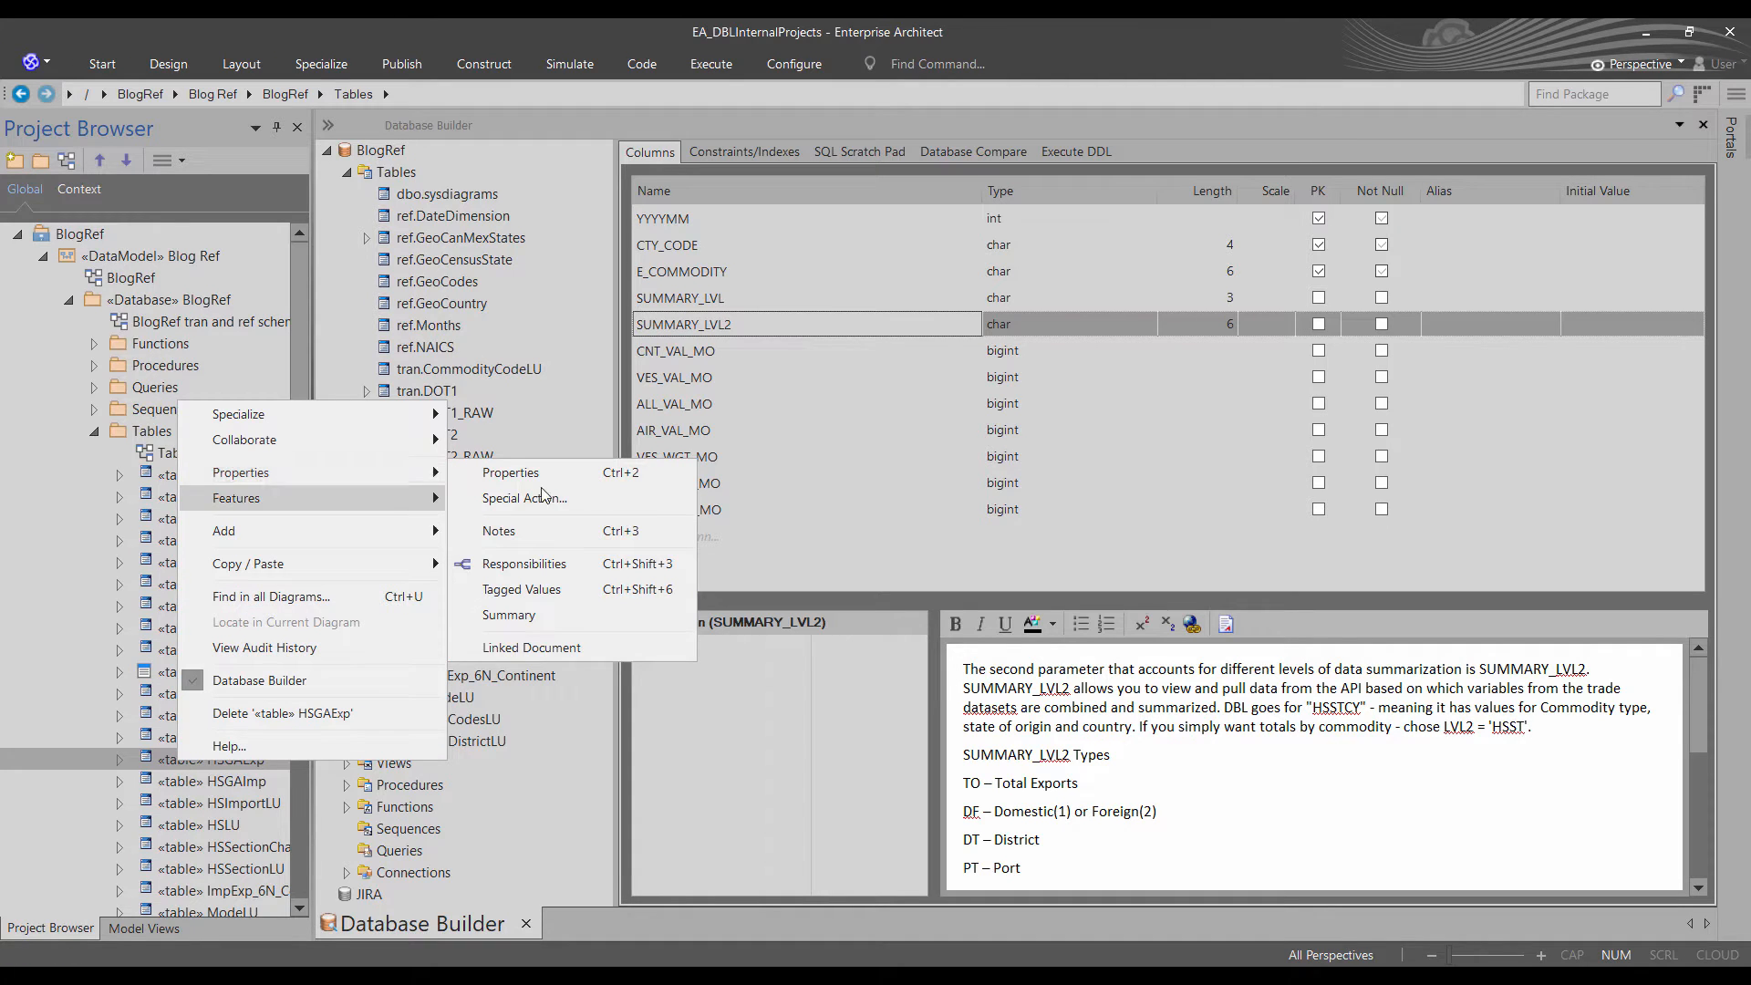
{"action": "left_click", "coordinate": [613, 647]}
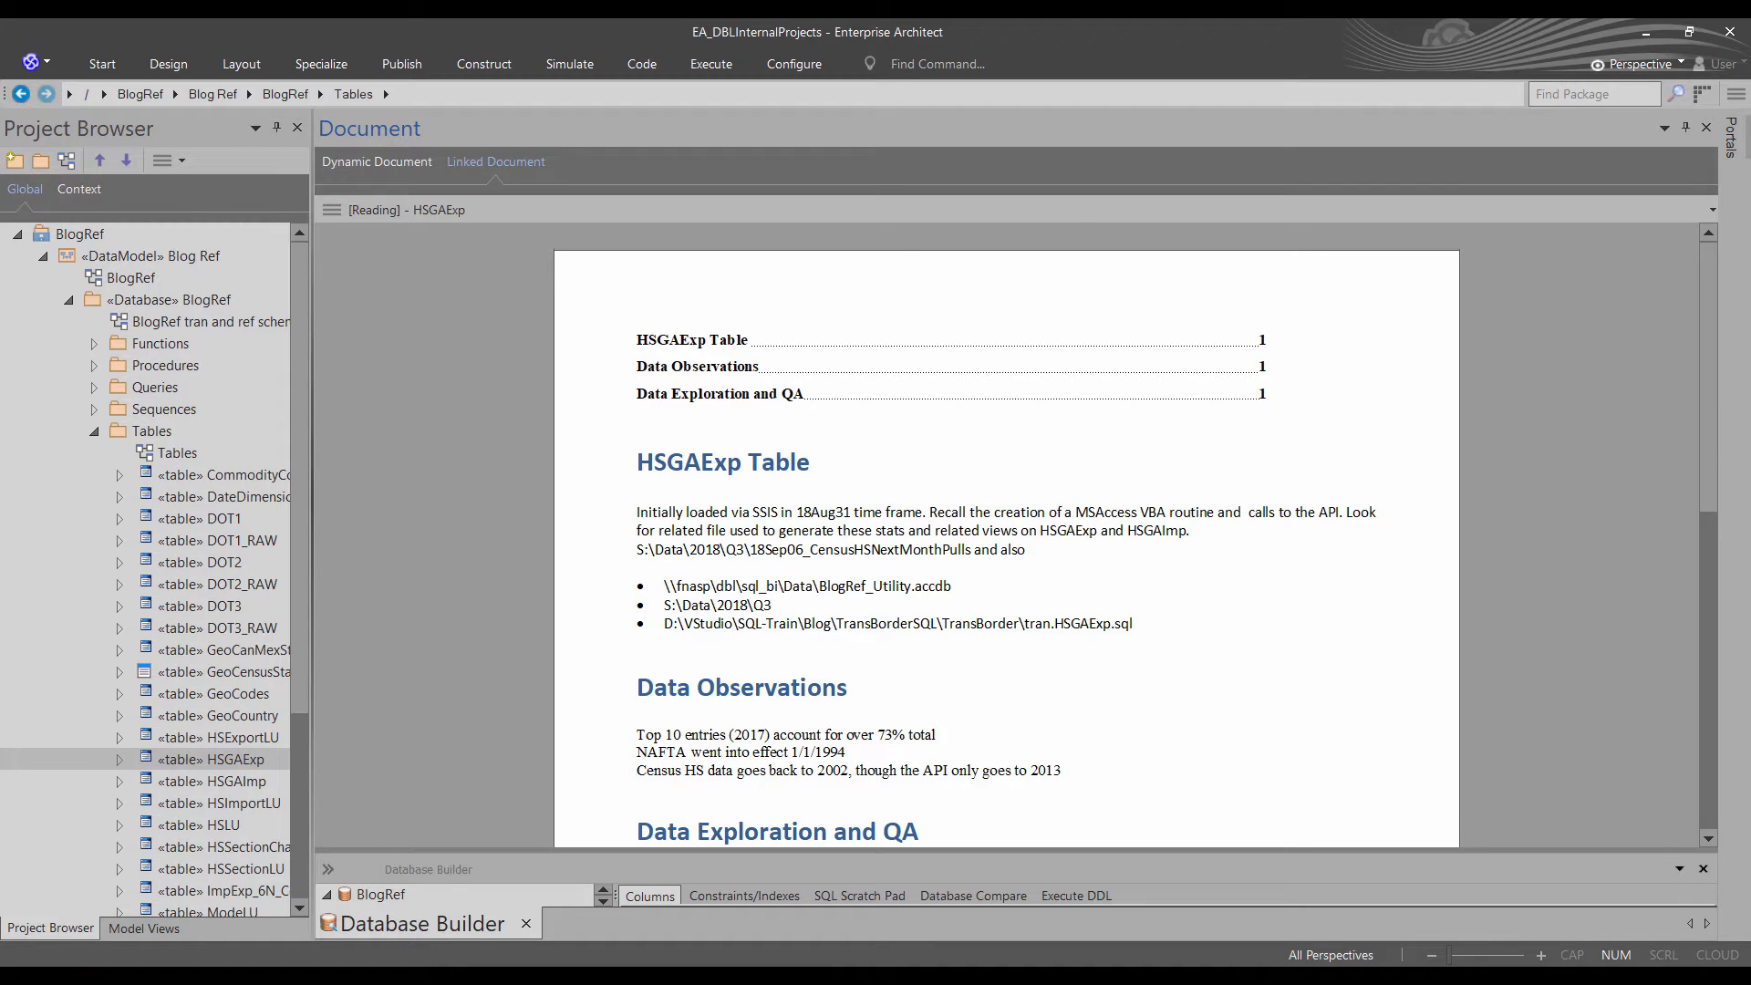
Read through the linked documents of the HSGAExp, HSExportLU and GeoCountry tables, and close the document view
{"action": "left_click_drag", "start_coordinate": [1710, 359], "coordinate": [1722, 480]}
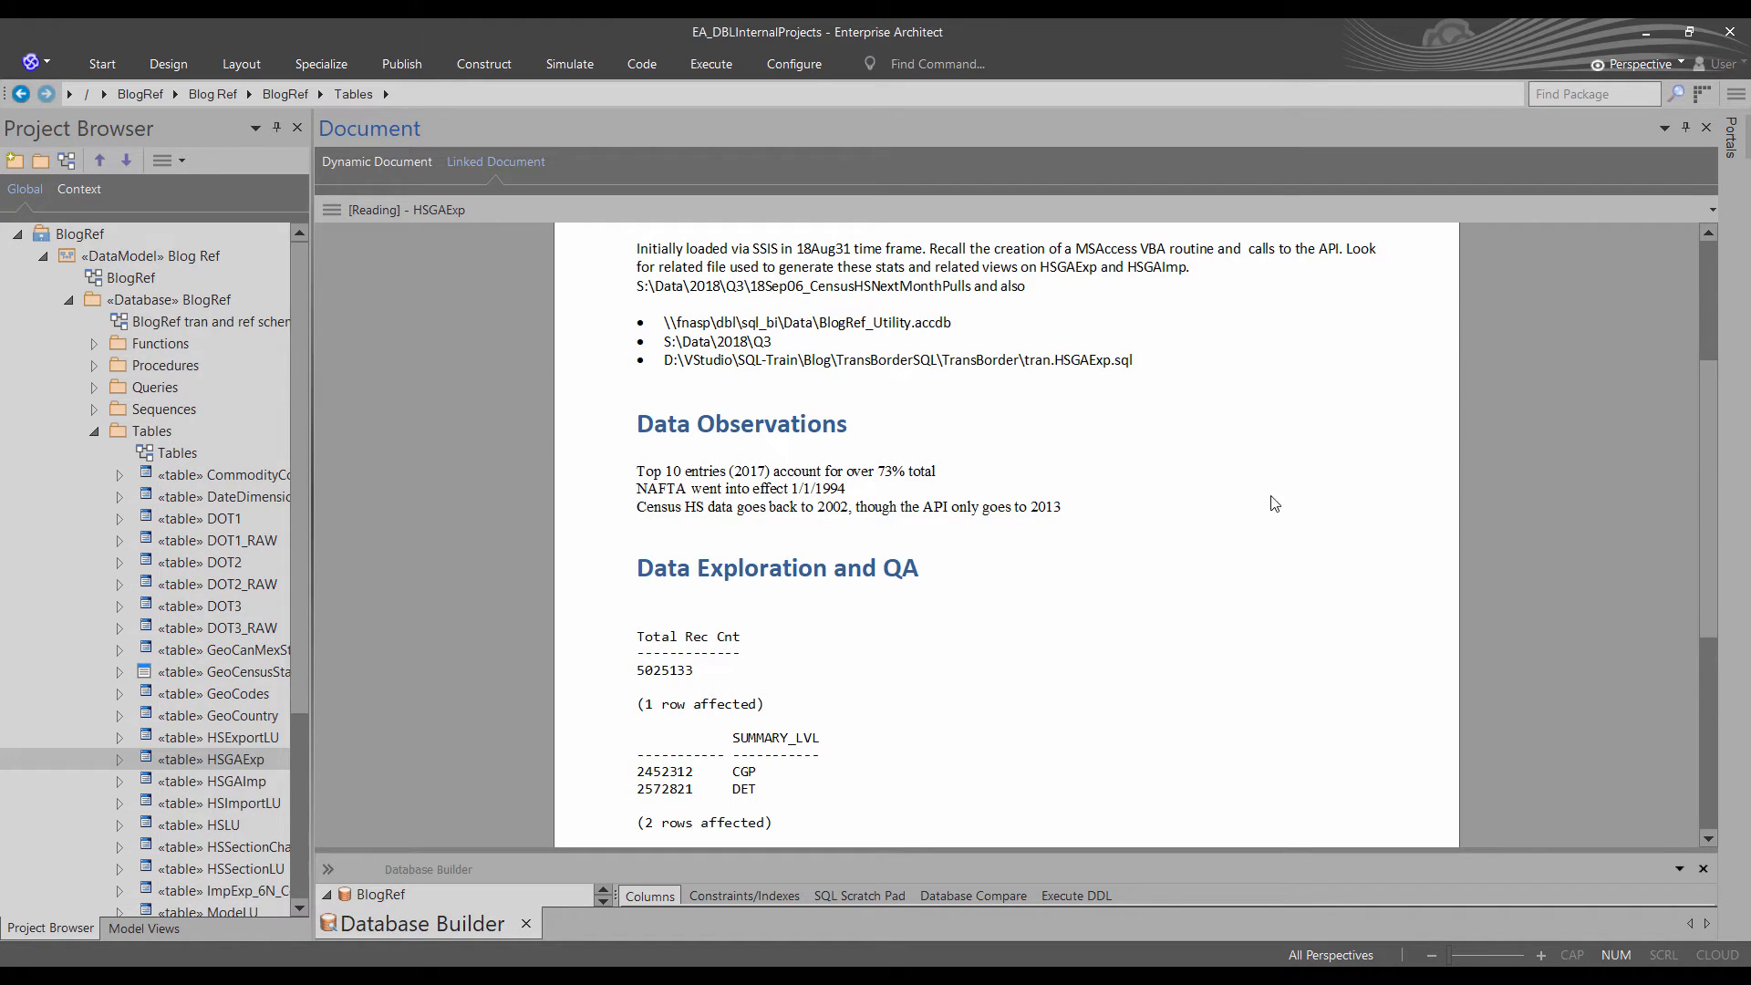
{"action": "scroll", "coordinate": [1032, 437], "scroll_direction": "down", "scroll_amount": 7}
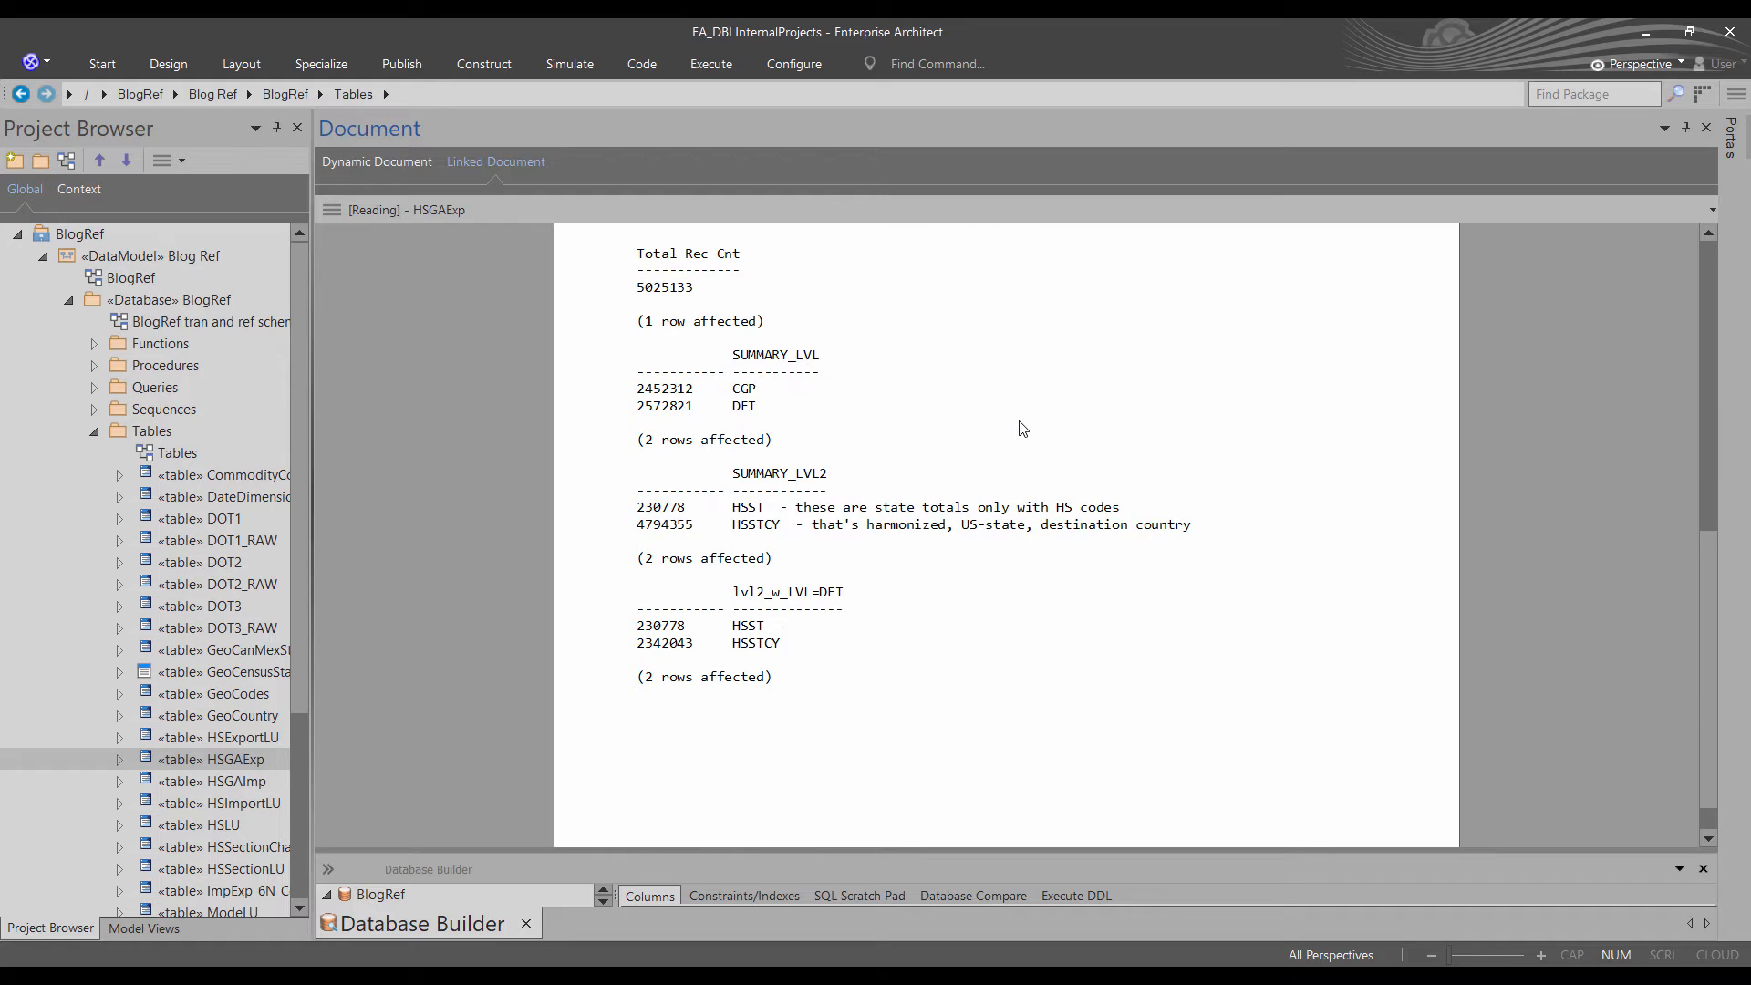
{"action": "scroll", "coordinate": [1021, 429], "scroll_direction": "up", "scroll_amount": 13}
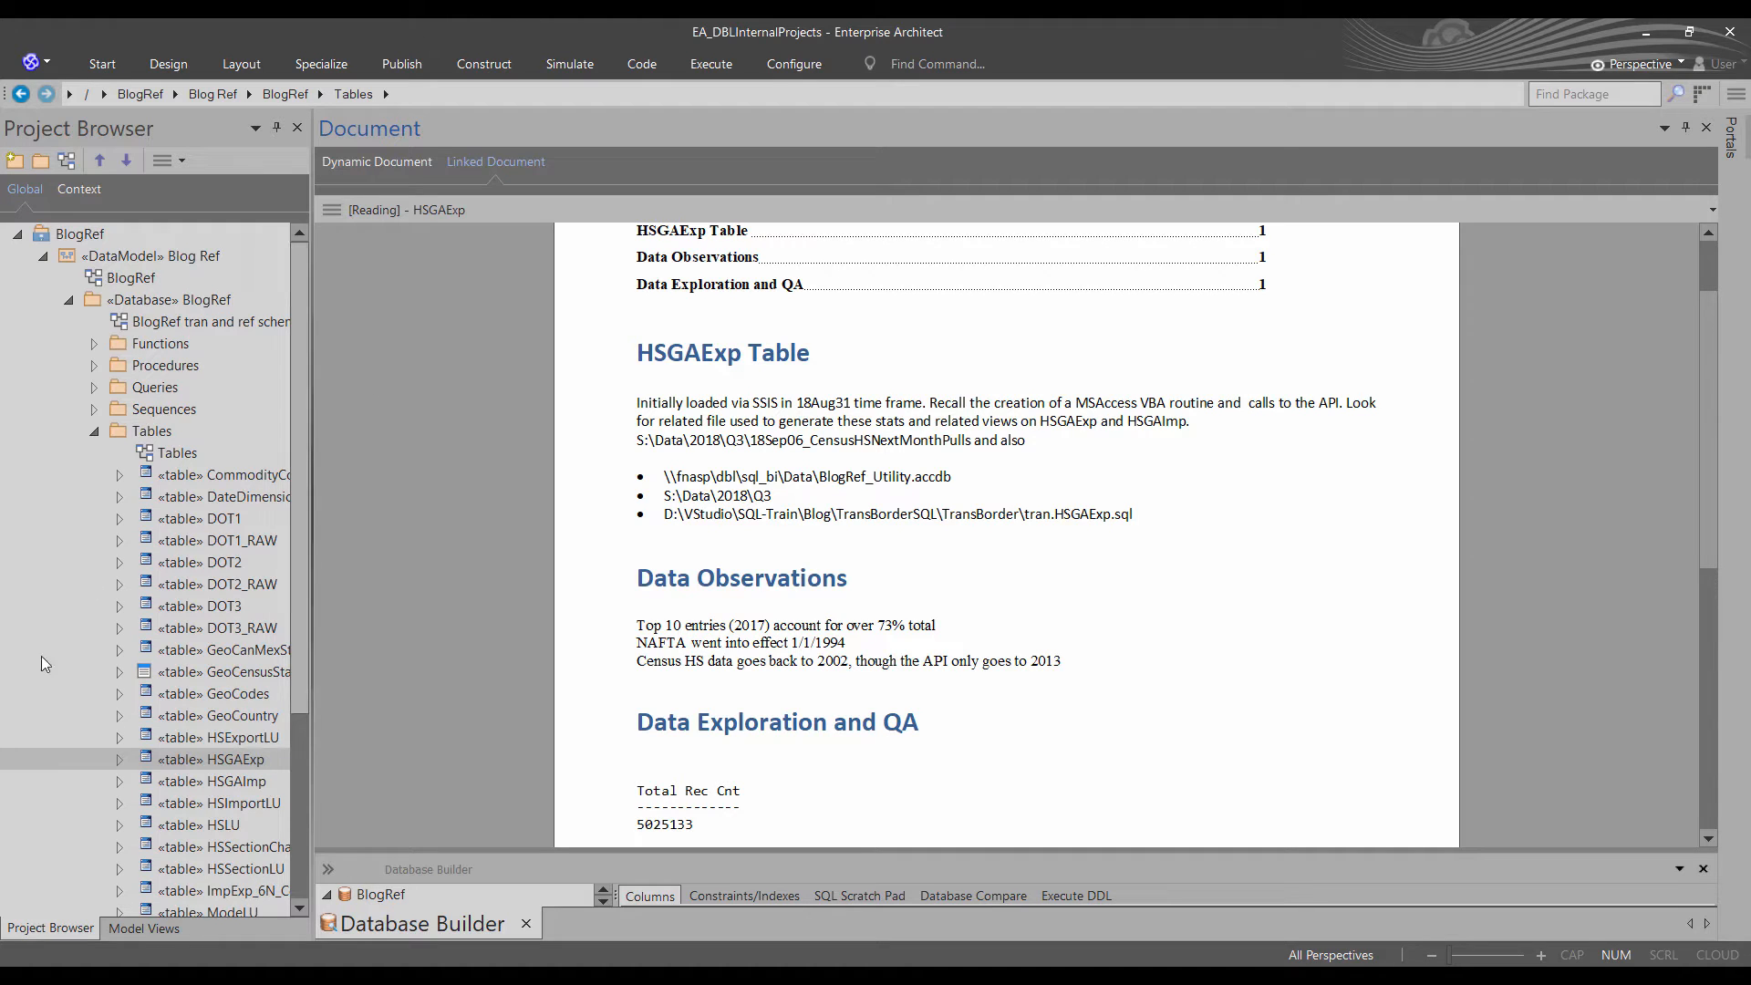
{"action": "left_click", "coordinate": [265, 737]}
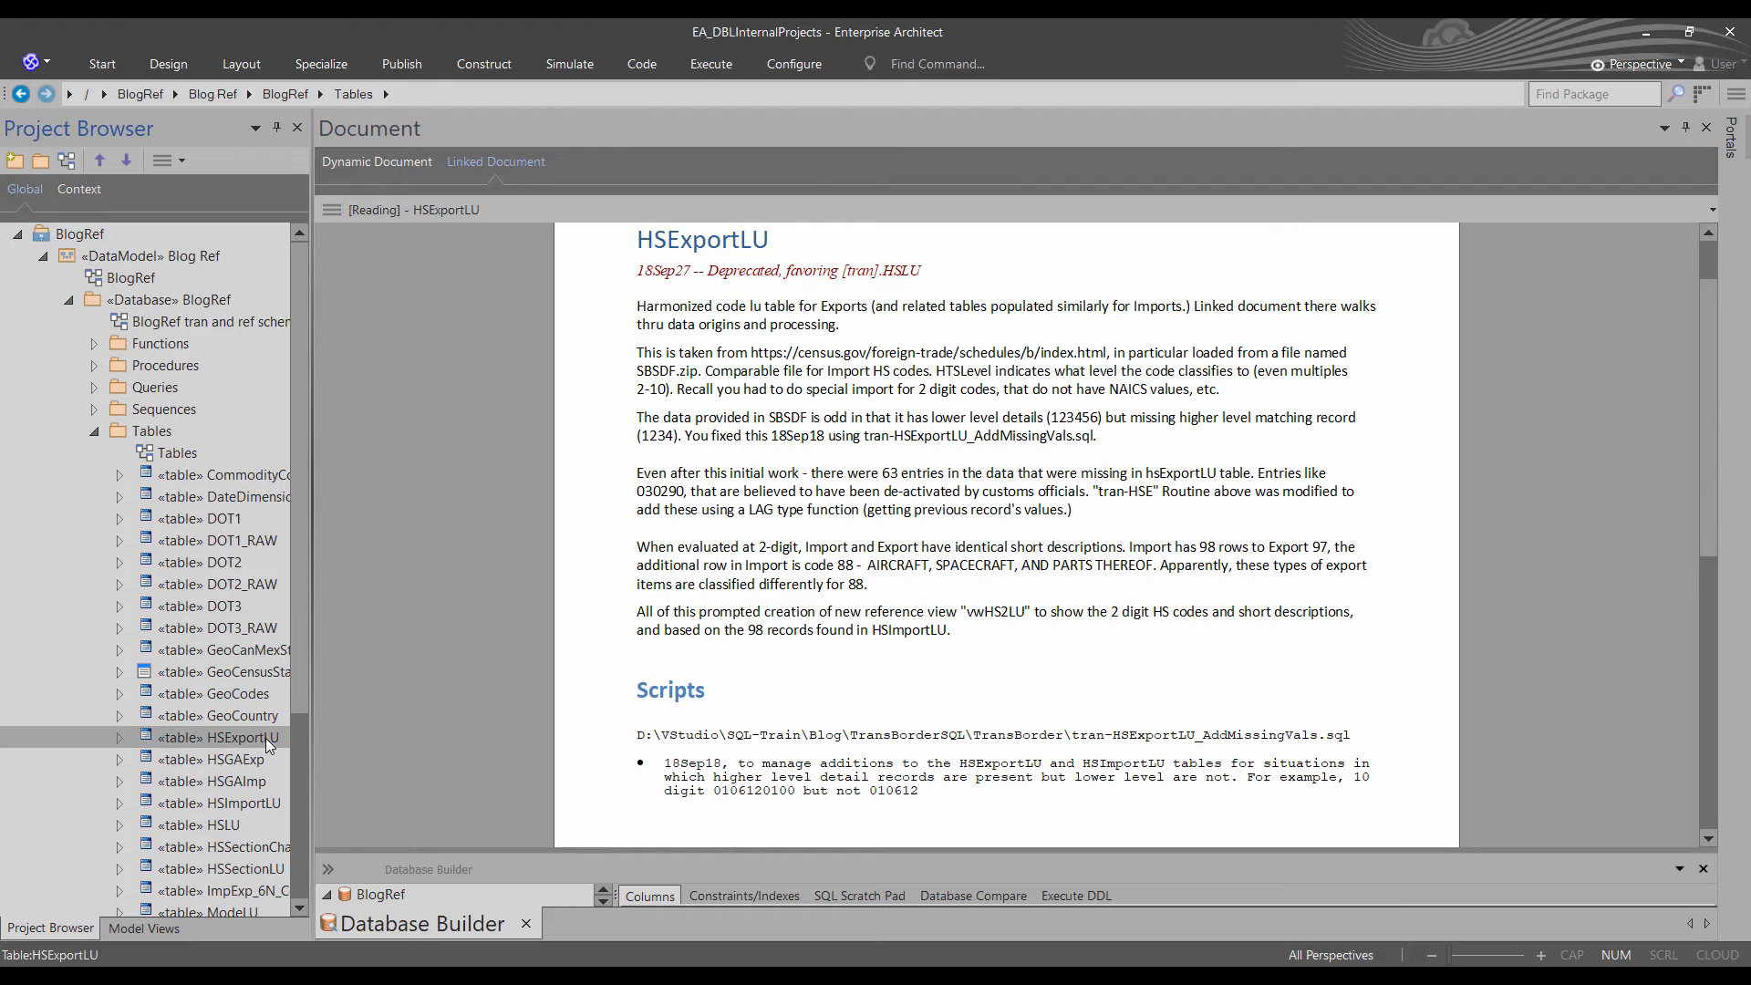
{"action": "scroll", "coordinate": [848, 516], "scroll_direction": "up", "scroll_amount": 1}
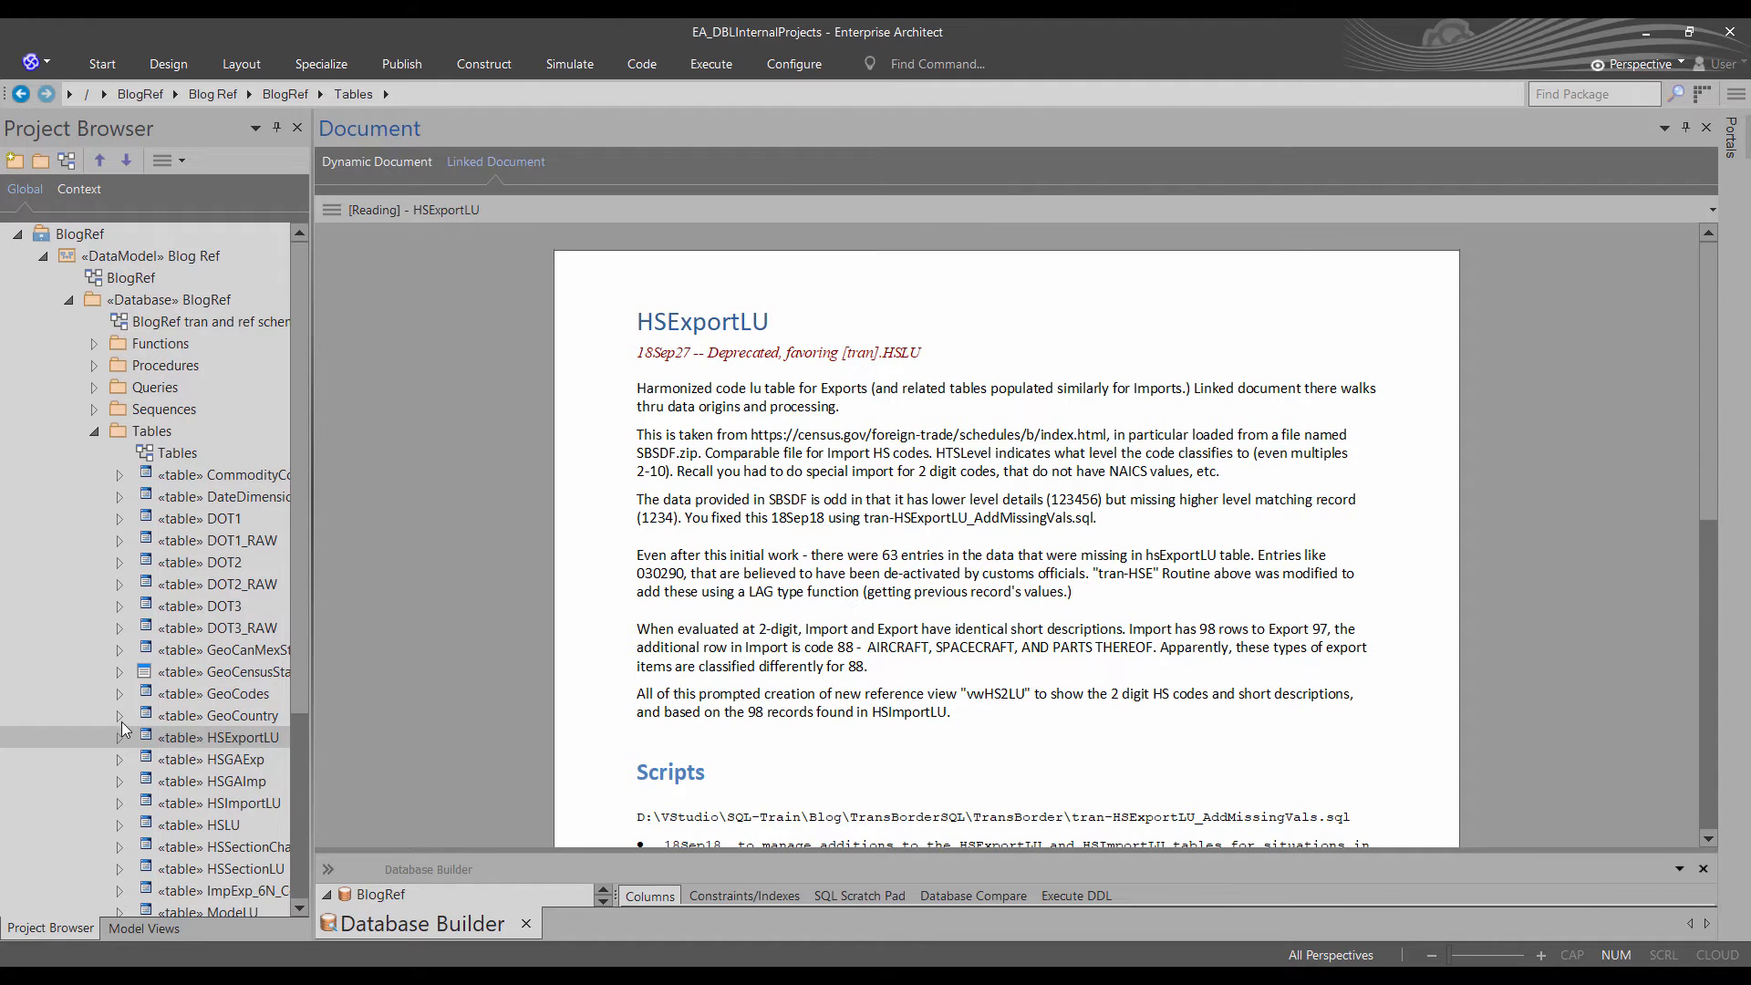
{"action": "left_click", "coordinate": [217, 718]}
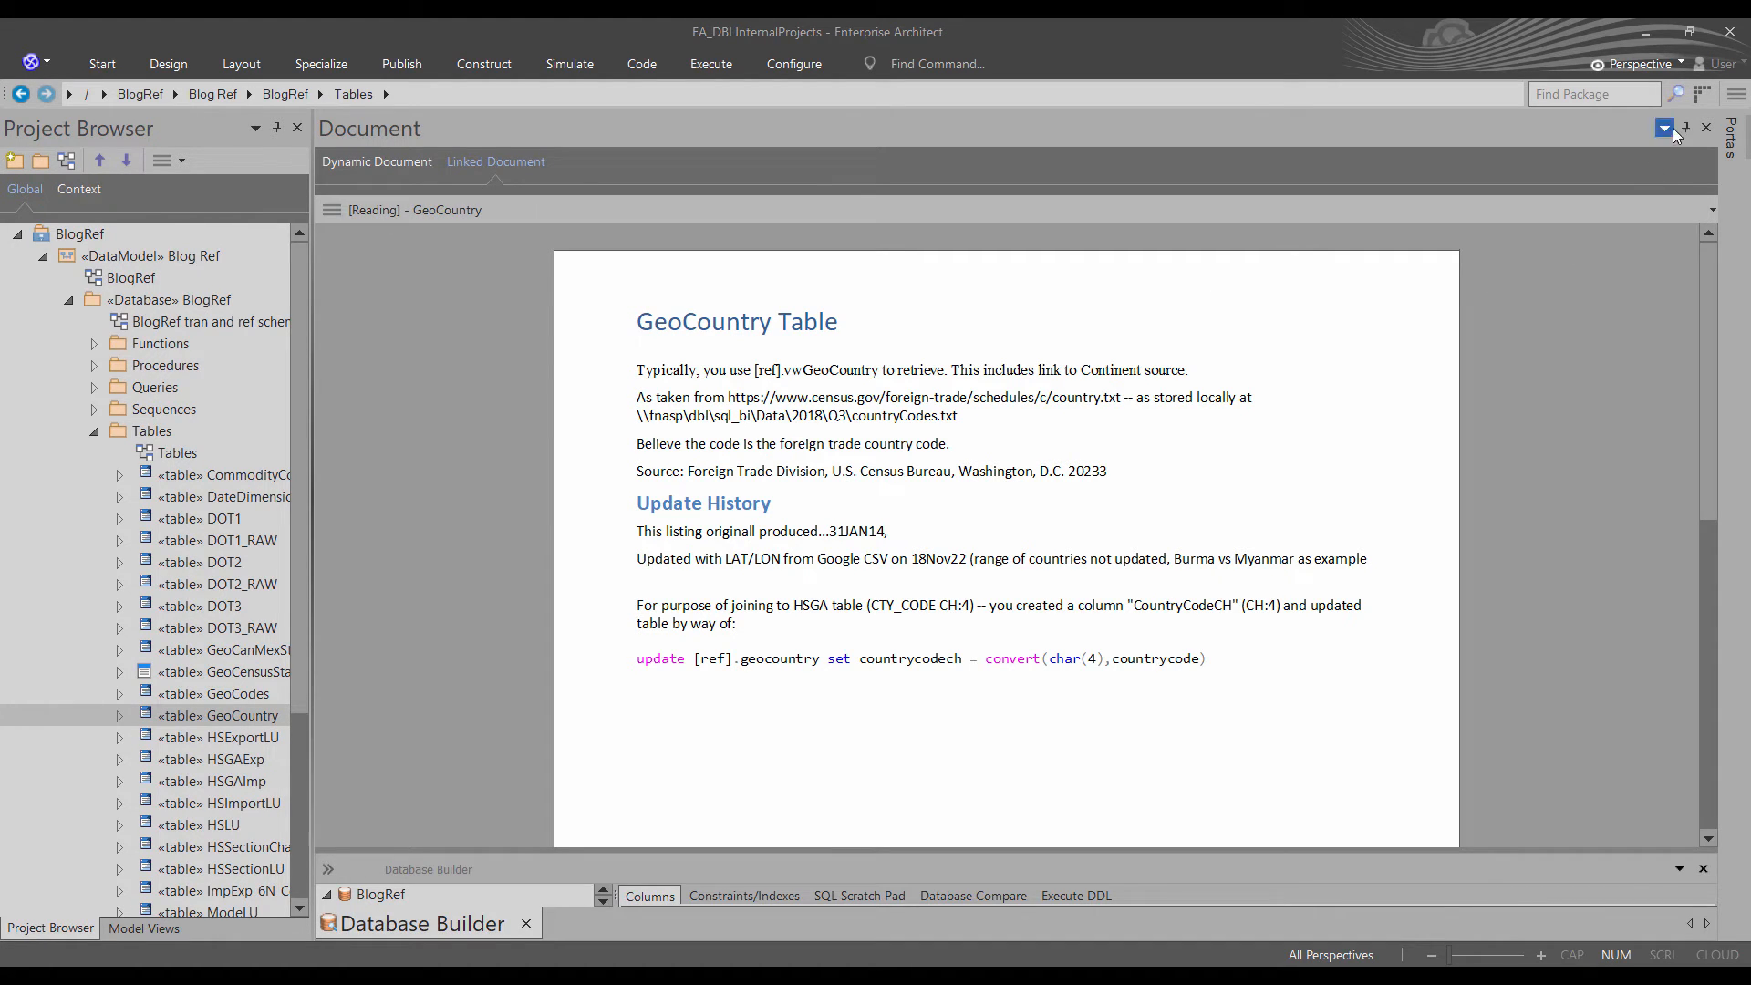
{"action": "left_click", "coordinate": [1708, 127]}
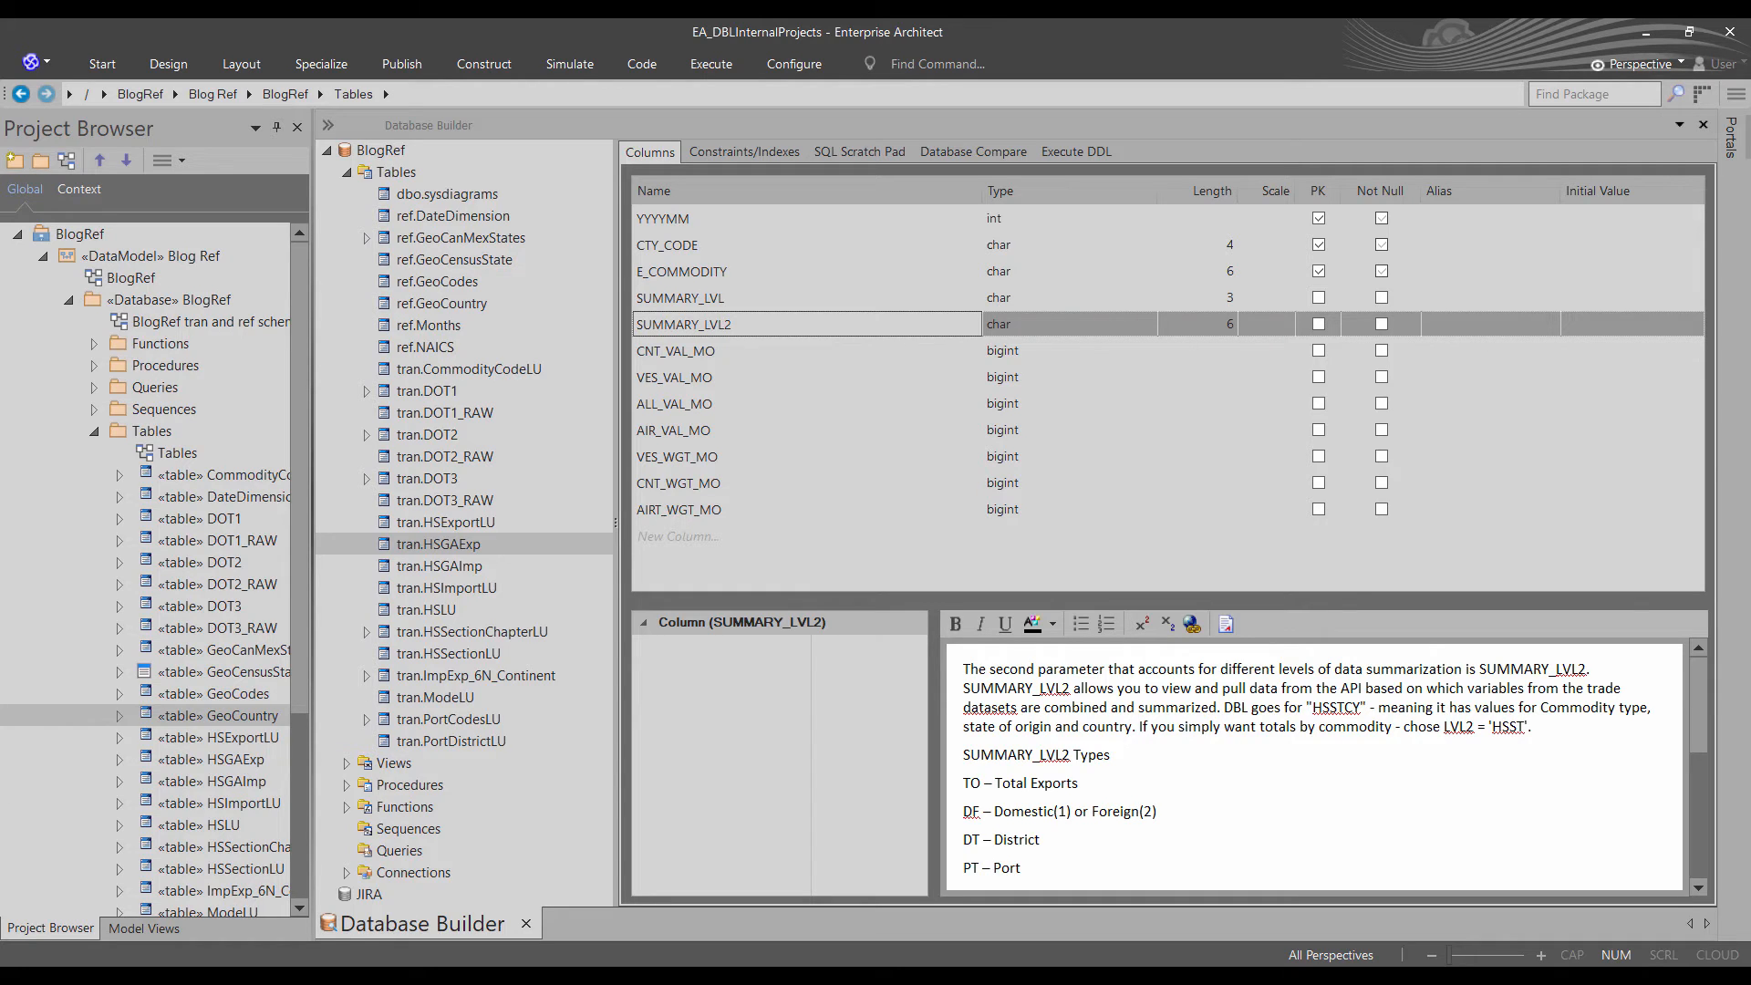
Switch to SQL Server Management Studio and expand the tran.HSGAExp table to show its columns
{"action": "mouse_move", "coordinate": [148, 975]}
{"action": "left_click", "coordinate": [149, 875]}
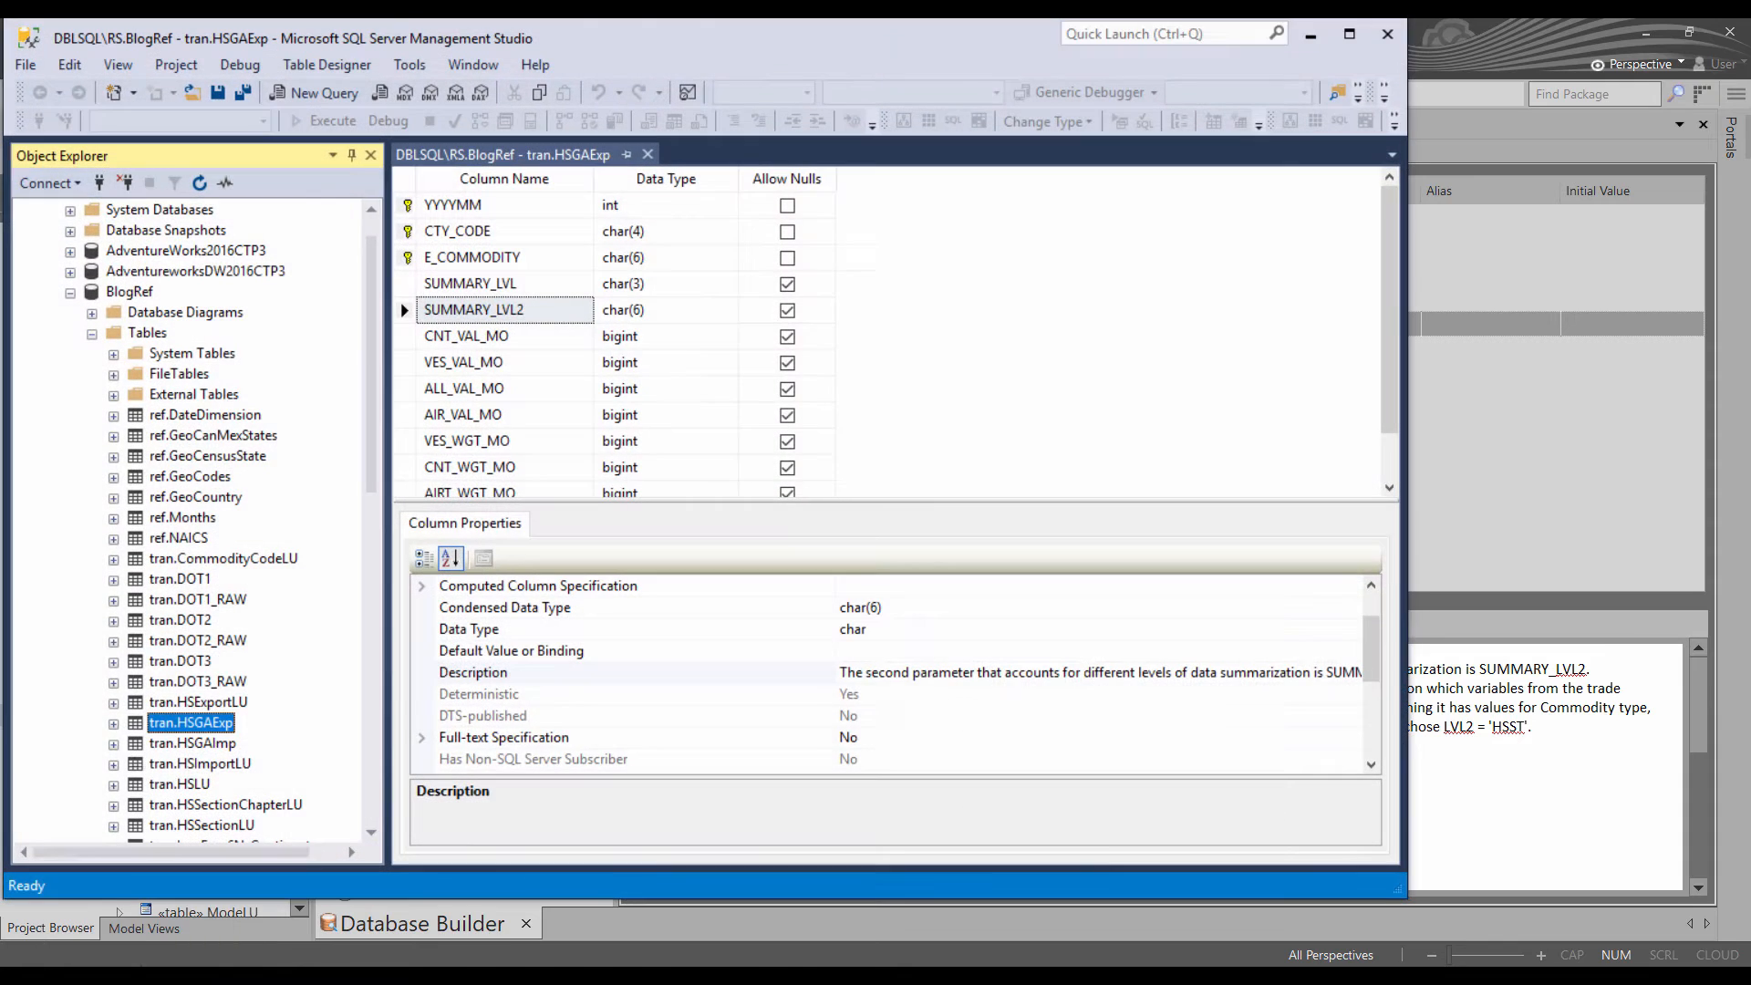
{"action": "left_click", "coordinate": [112, 727]}
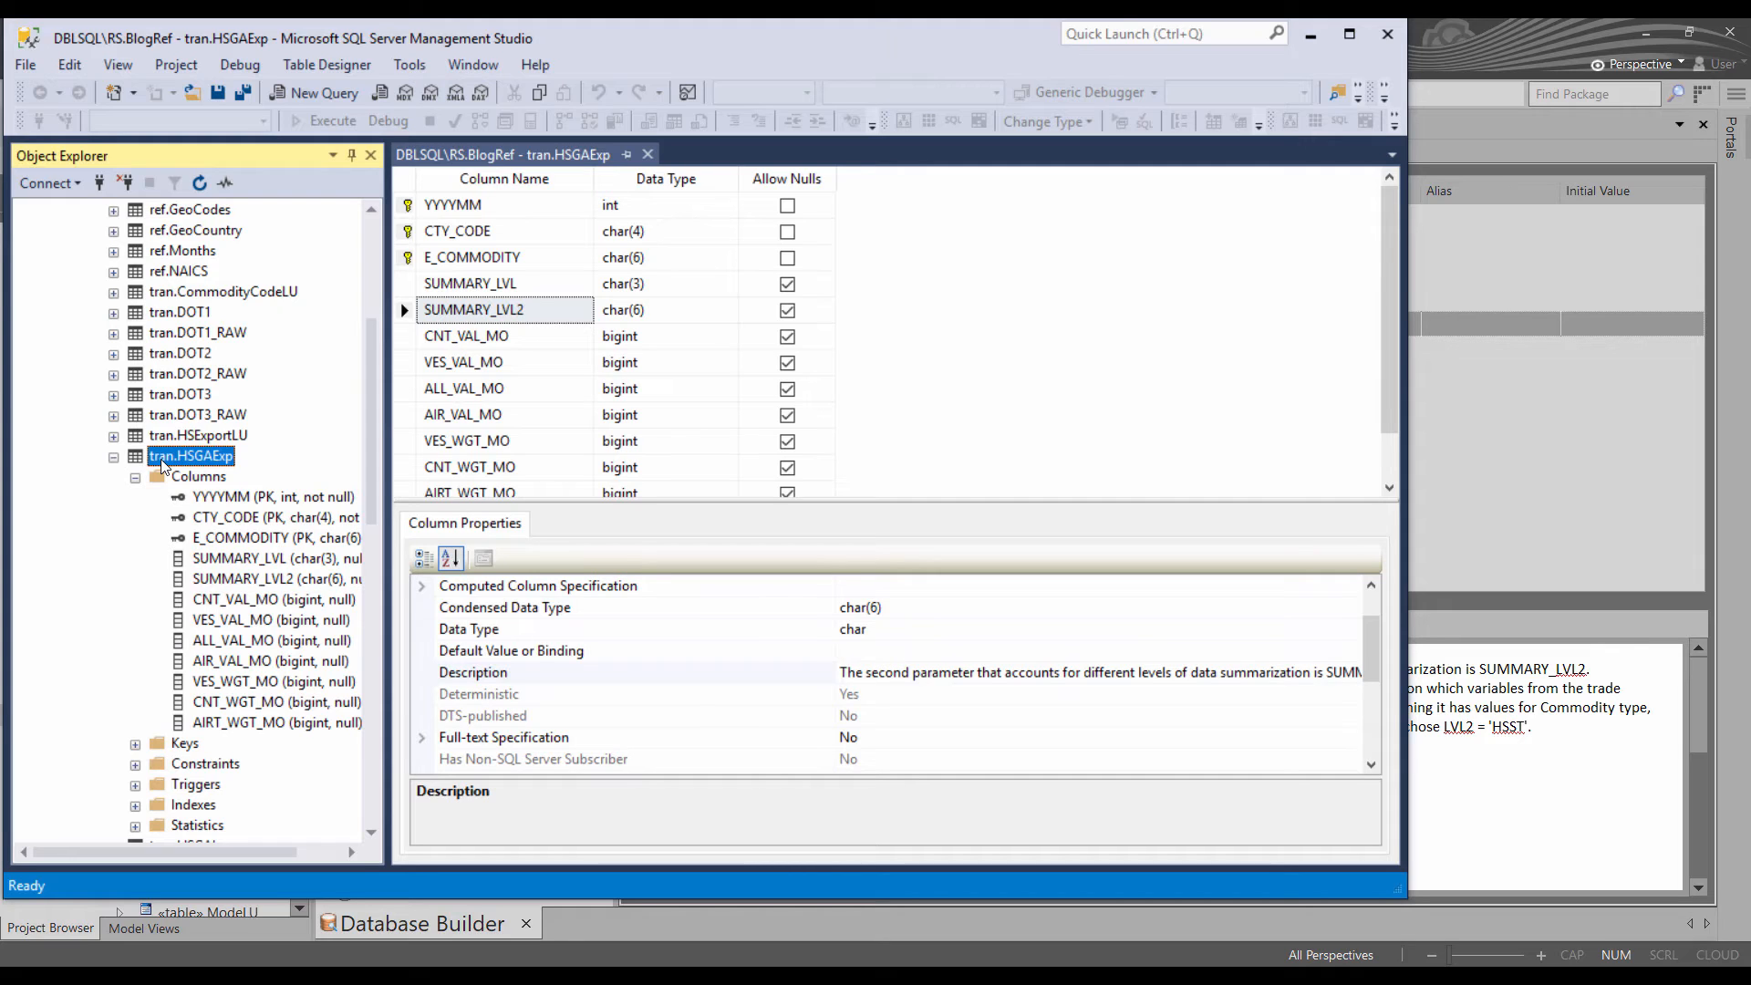
Add a nullable nchar(10) column named ThisIsANewColumn to tran.HSGAExp, save the table design, and return to Enterprise Architect
{"action": "left_click", "coordinate": [490, 466]}
{"action": "left_click", "coordinate": [1379, 468]}
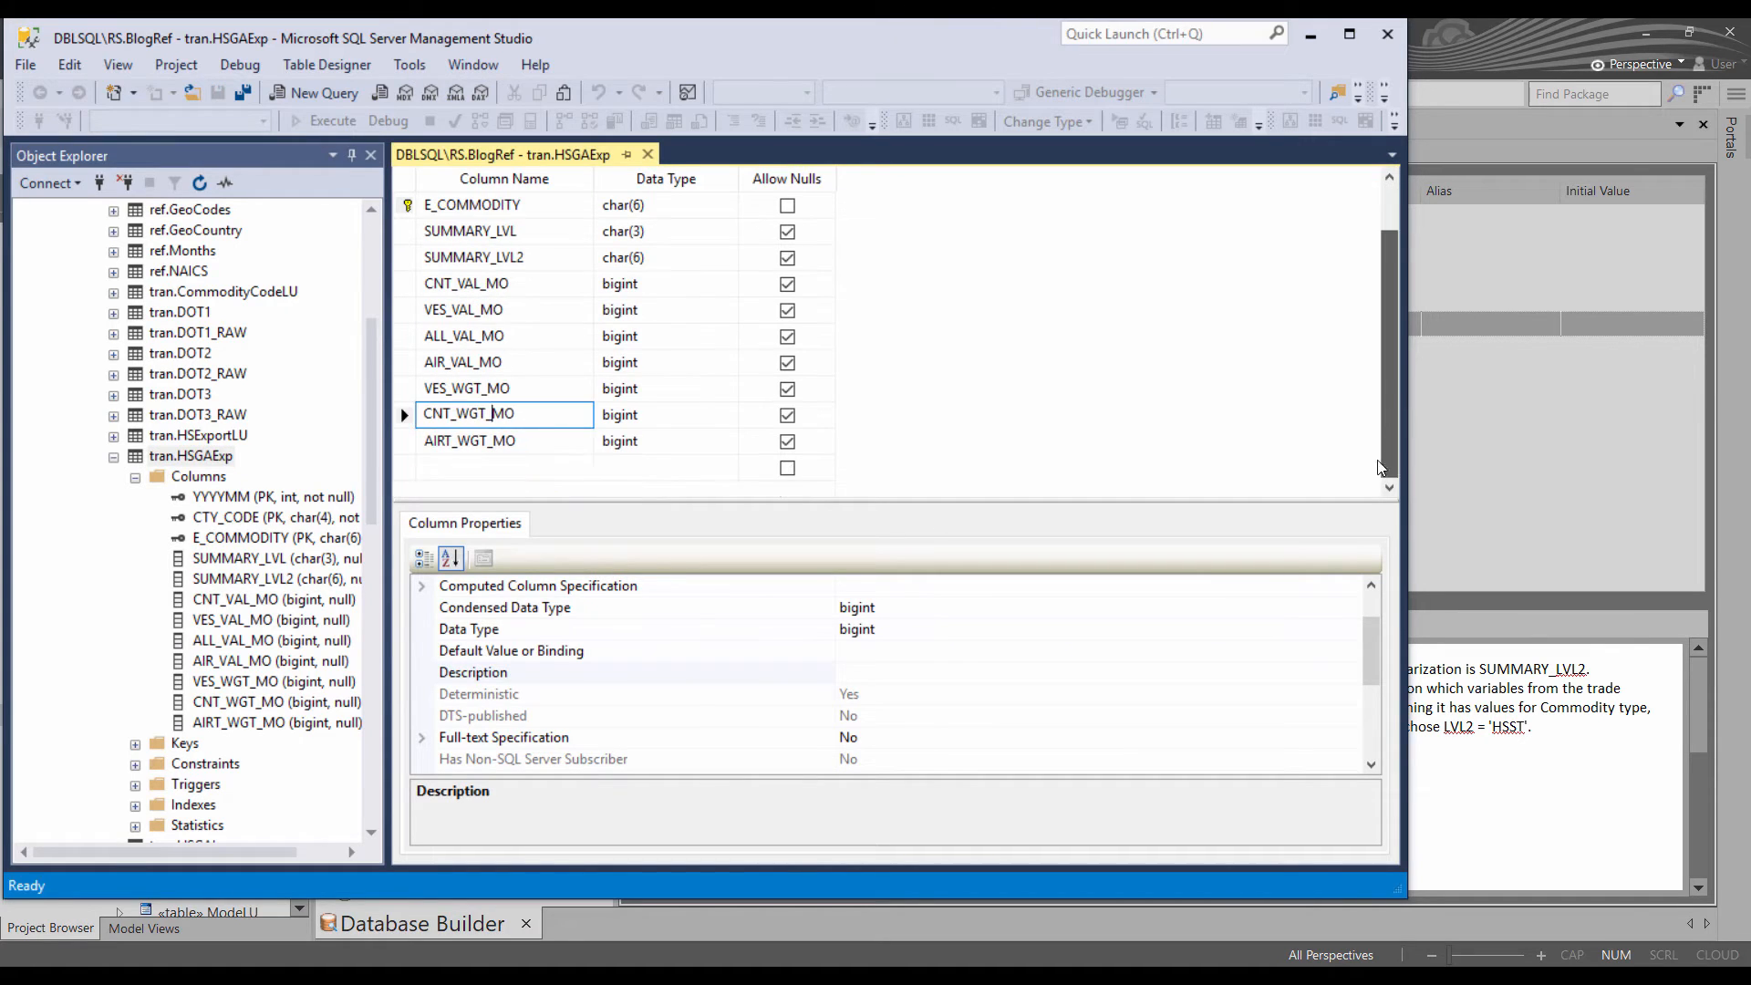
{"action": "left_click", "coordinate": [524, 468]}
{"action": "type", "text": "ThisIsA"}
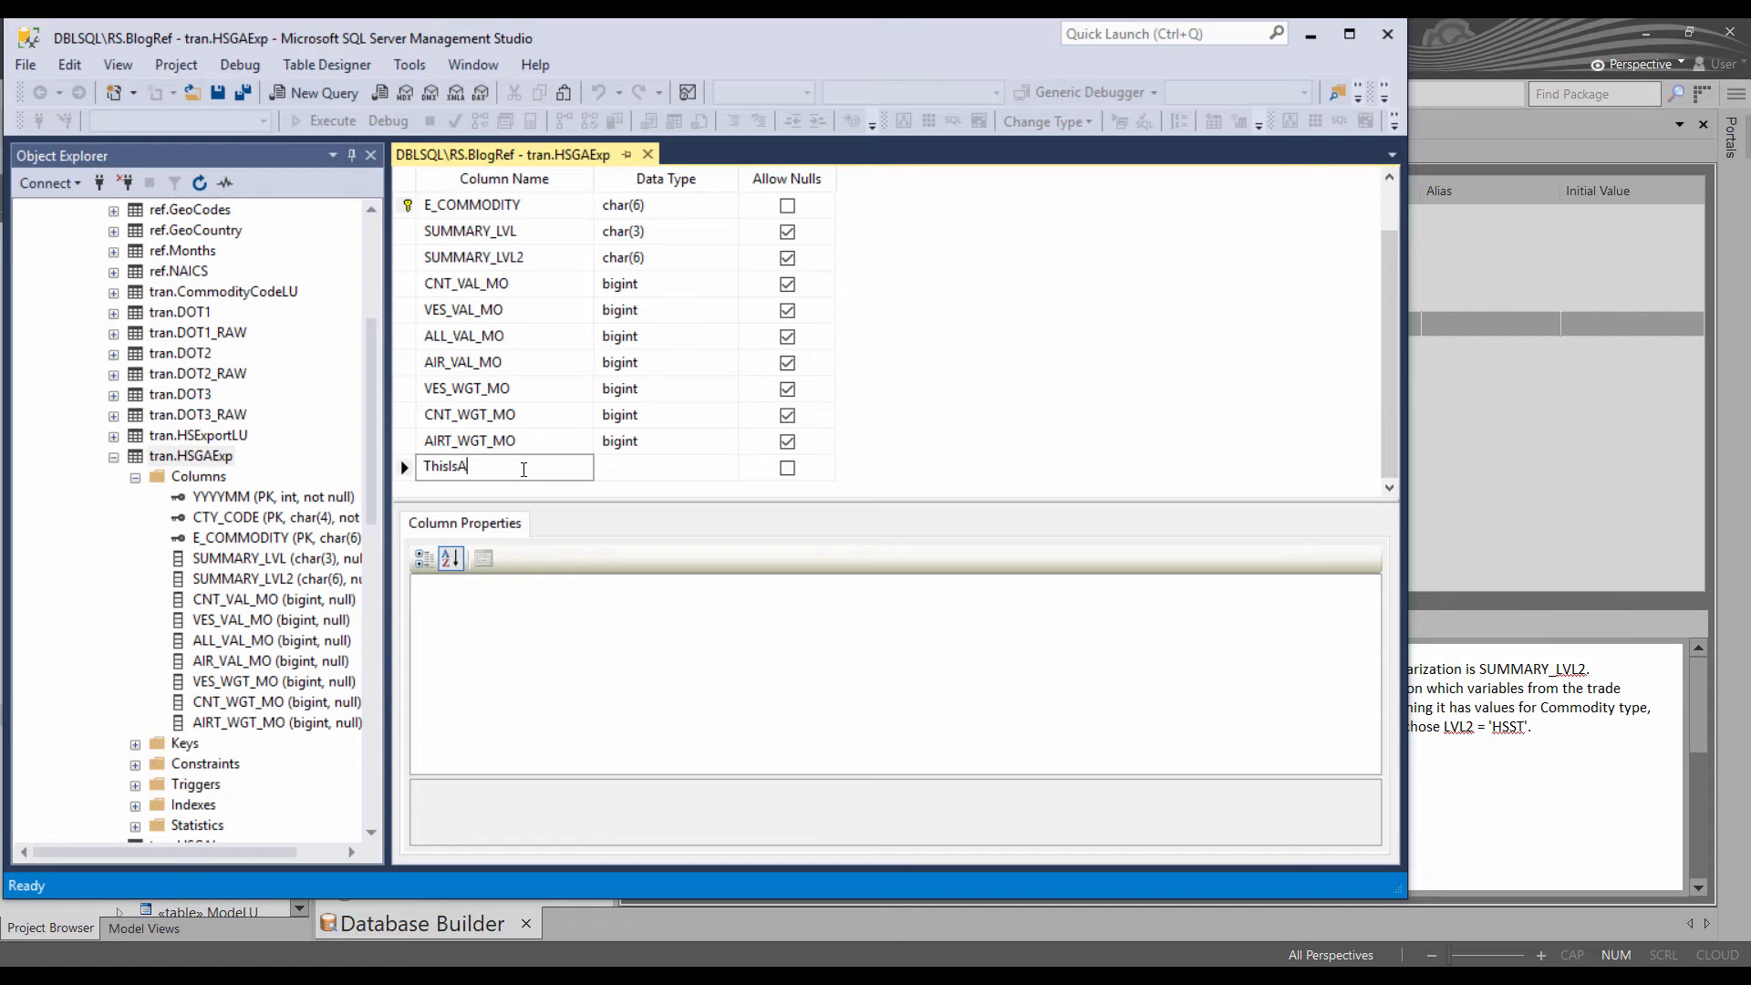
{"action": "type", "text": "NewColumn"}
{"action": "left_click", "coordinate": [787, 467]}
{"action": "left_click", "coordinate": [803, 441]}
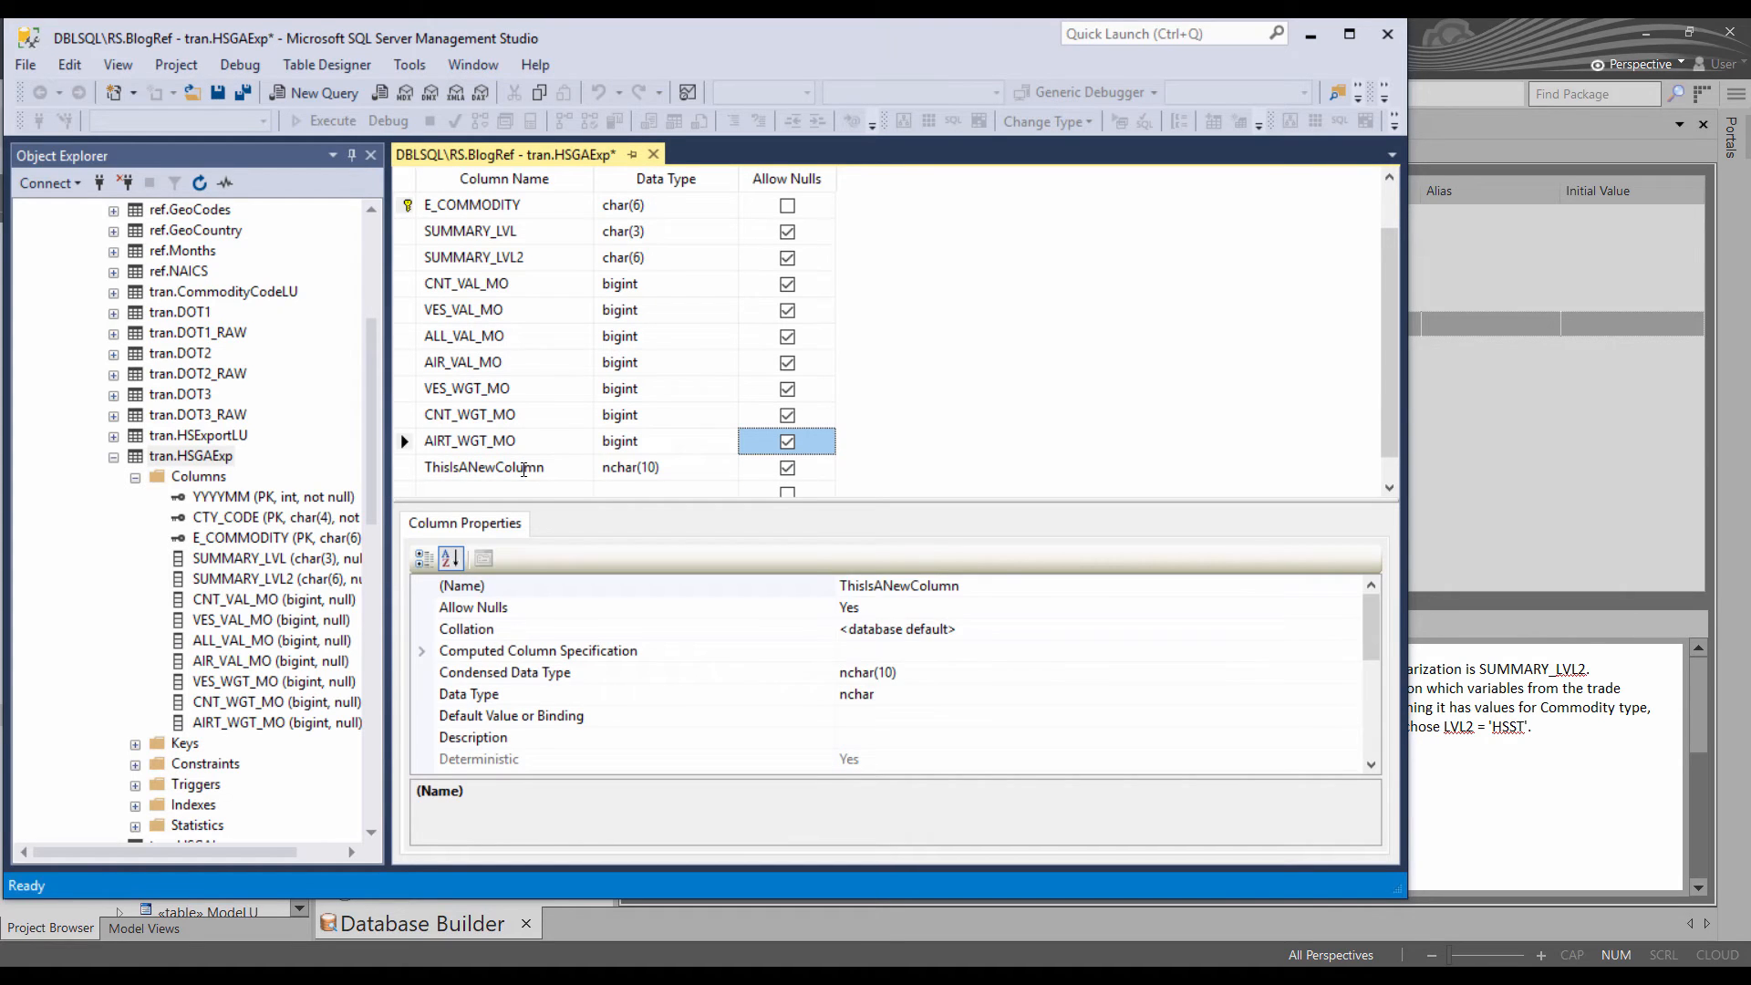
{"action": "left_click", "coordinate": [218, 94]}
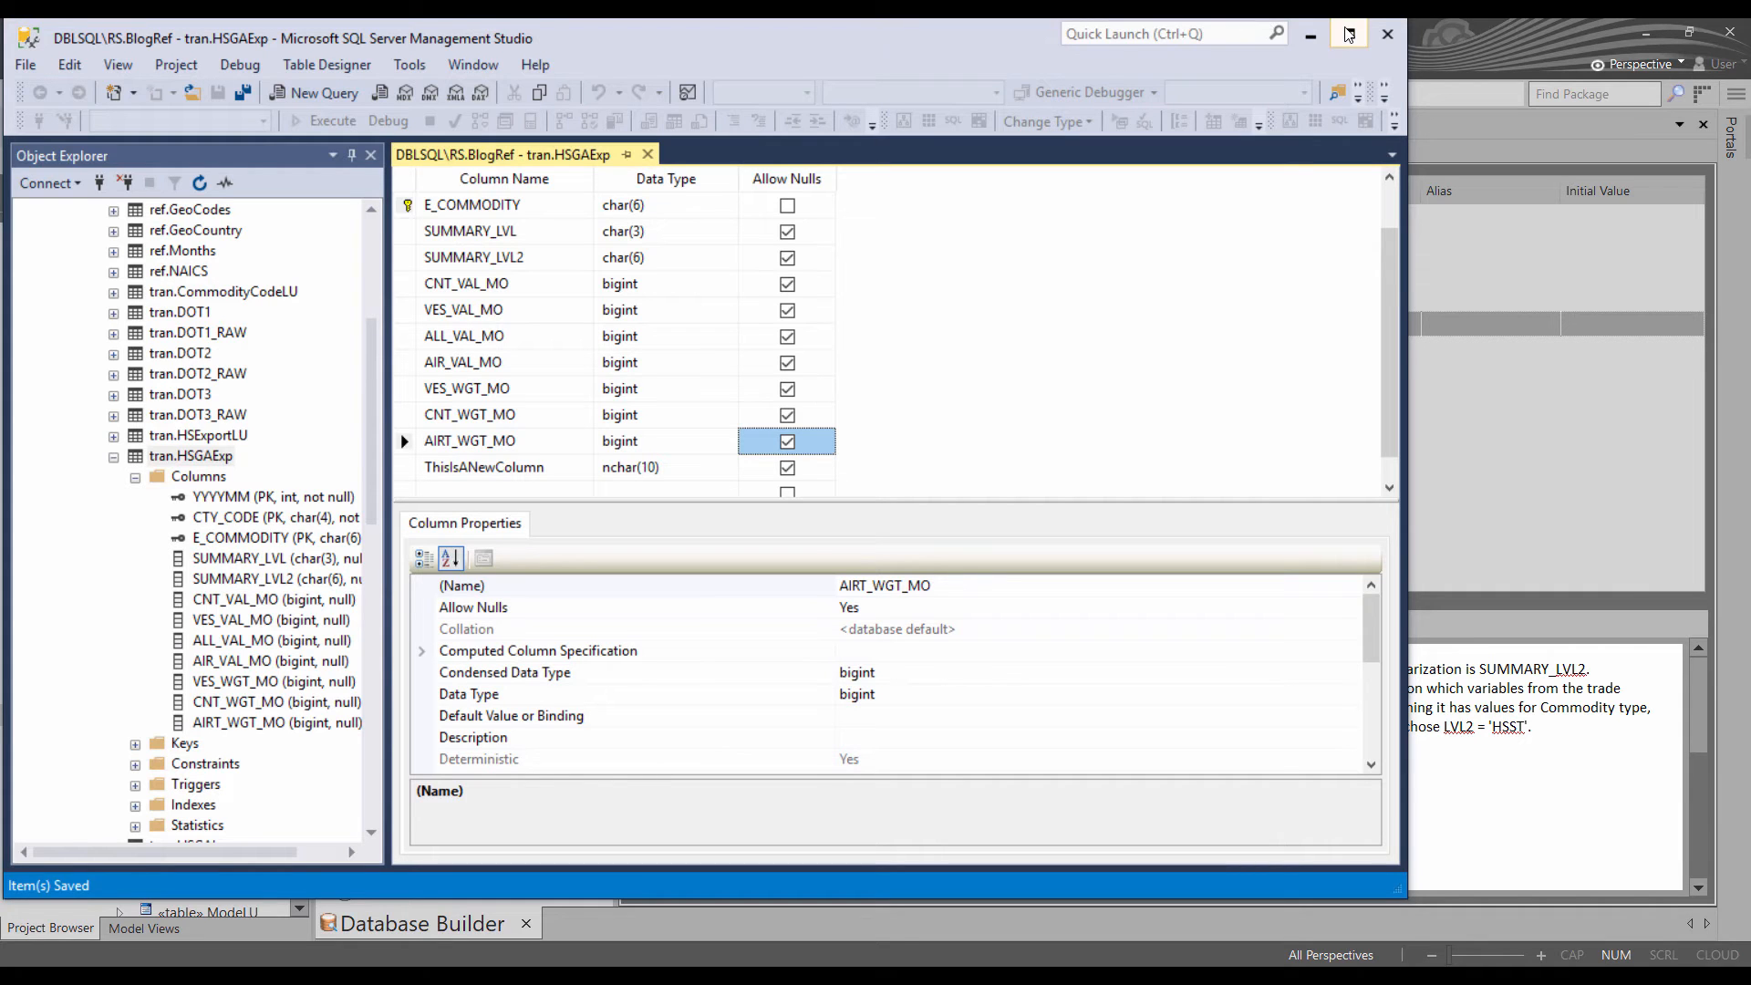
{"action": "left_click", "coordinate": [1311, 35]}
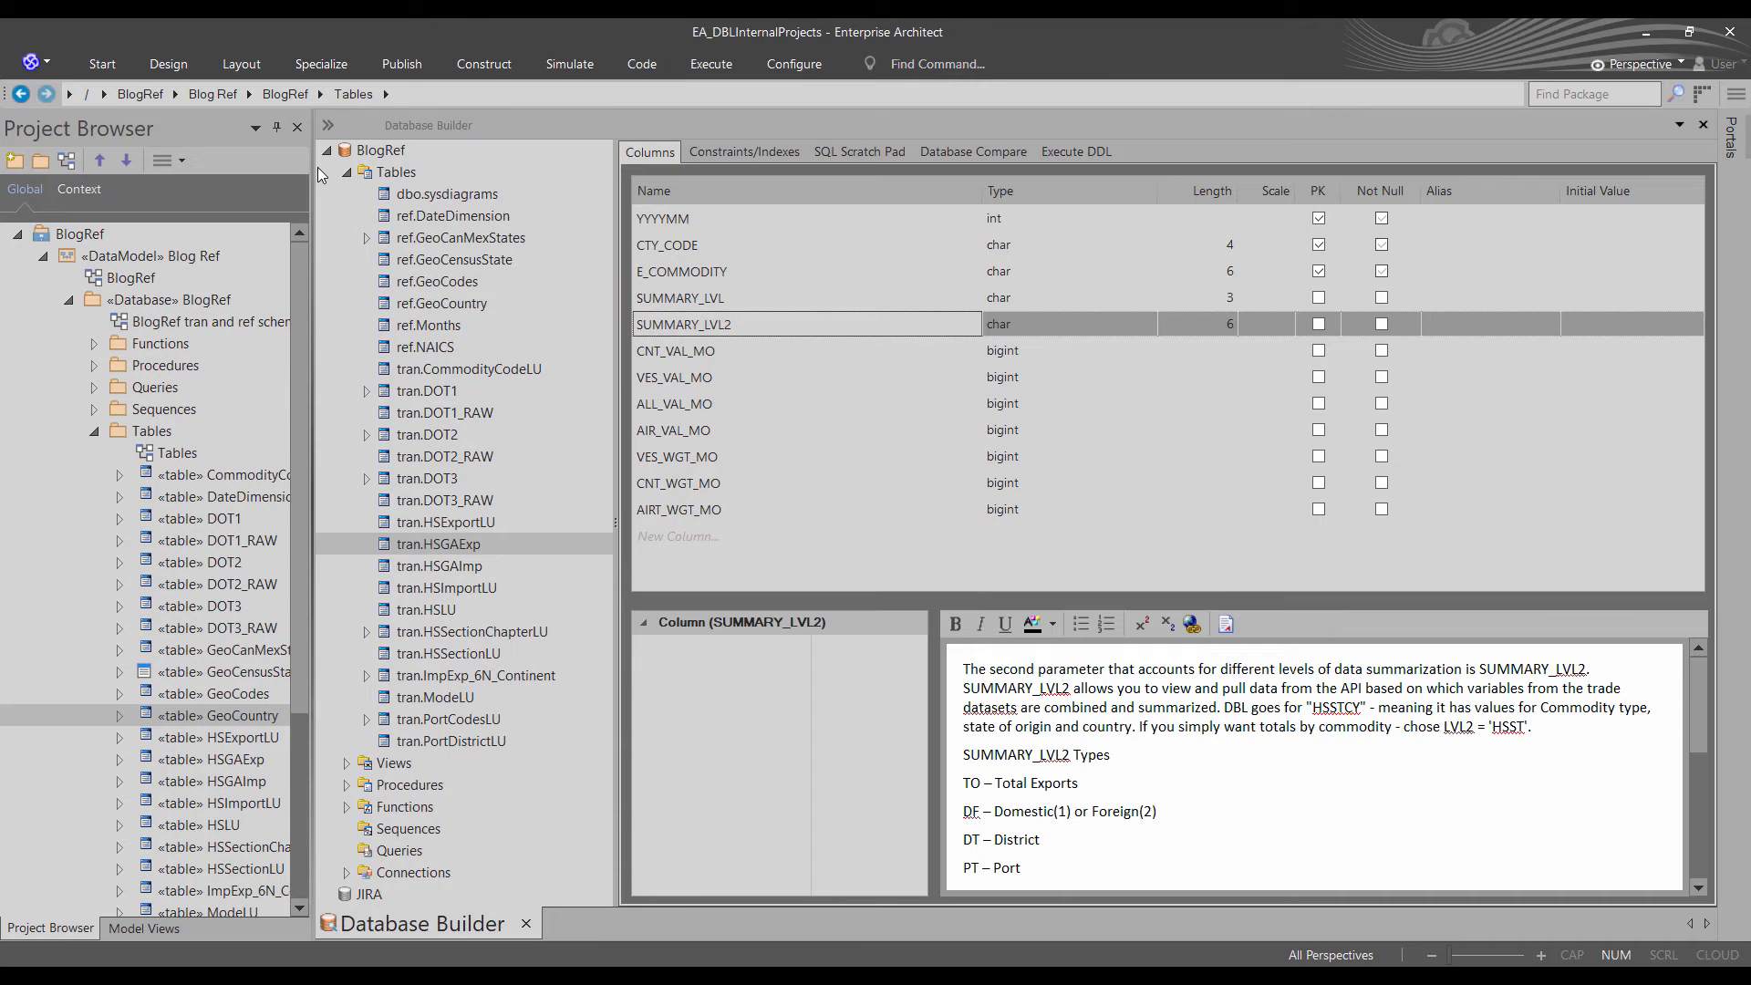
Show the differences between the BlogRef model and the live database, and examine the column difference for tran.HSGAExp
{"action": "right_click", "coordinate": [394, 149]}
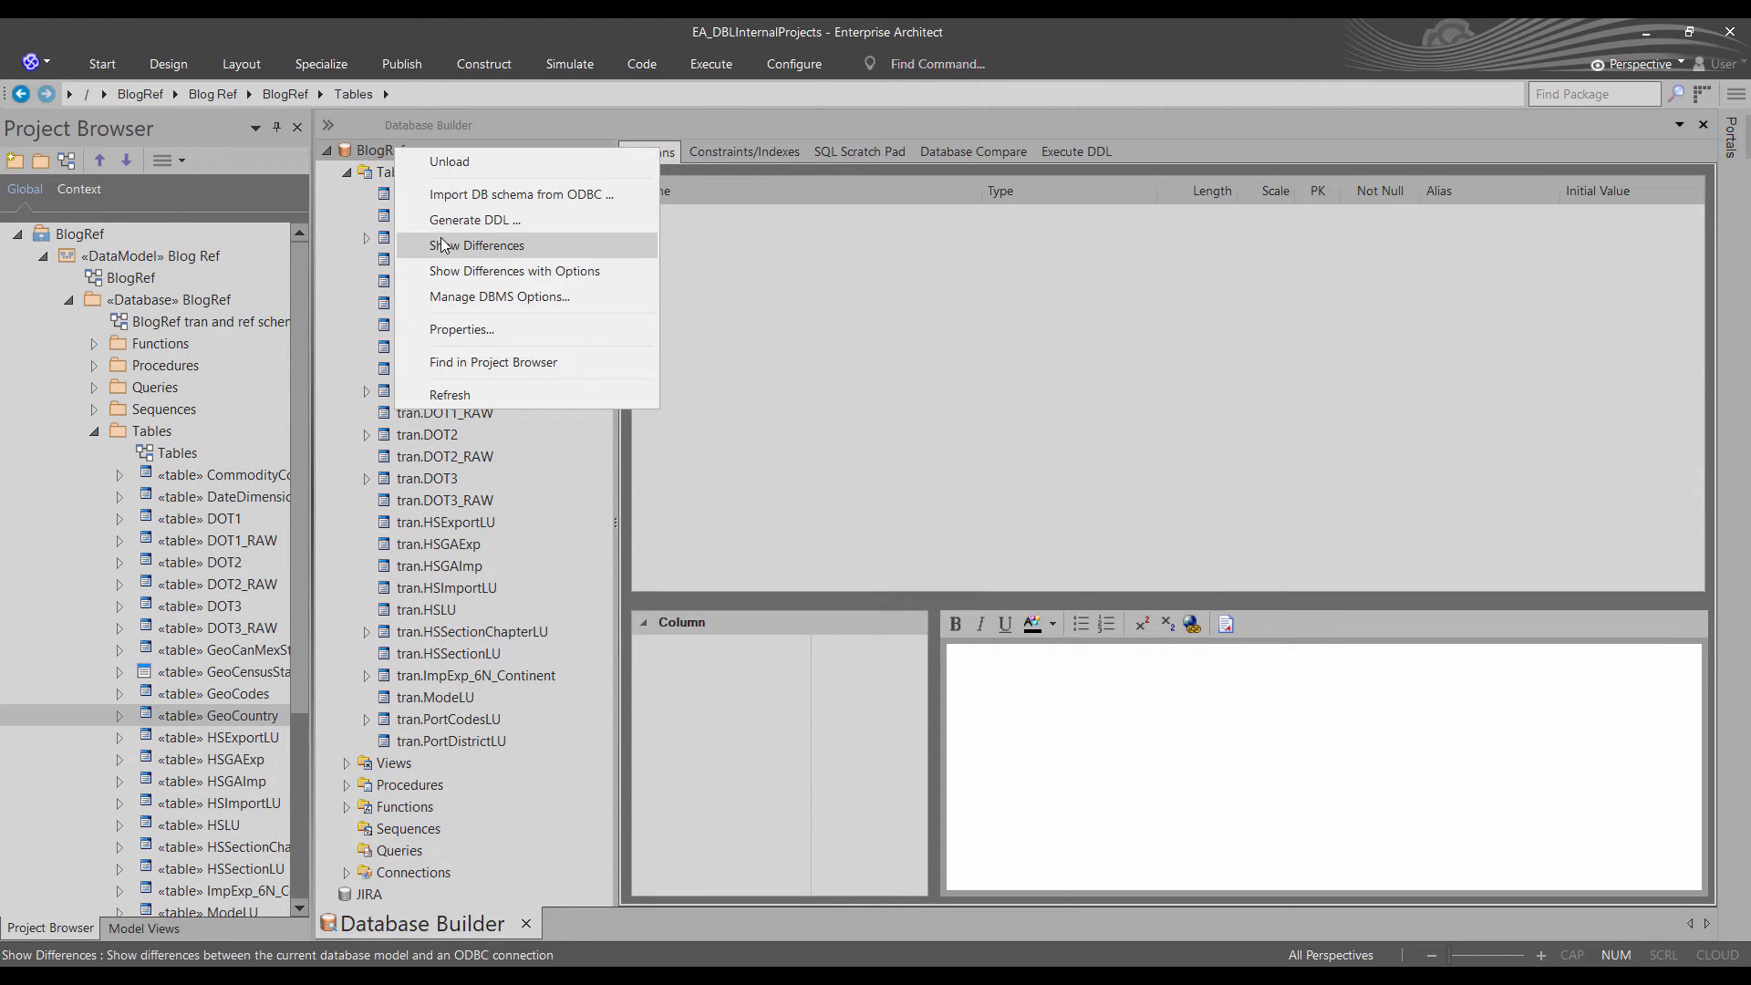
{"action": "left_click", "coordinate": [443, 245]}
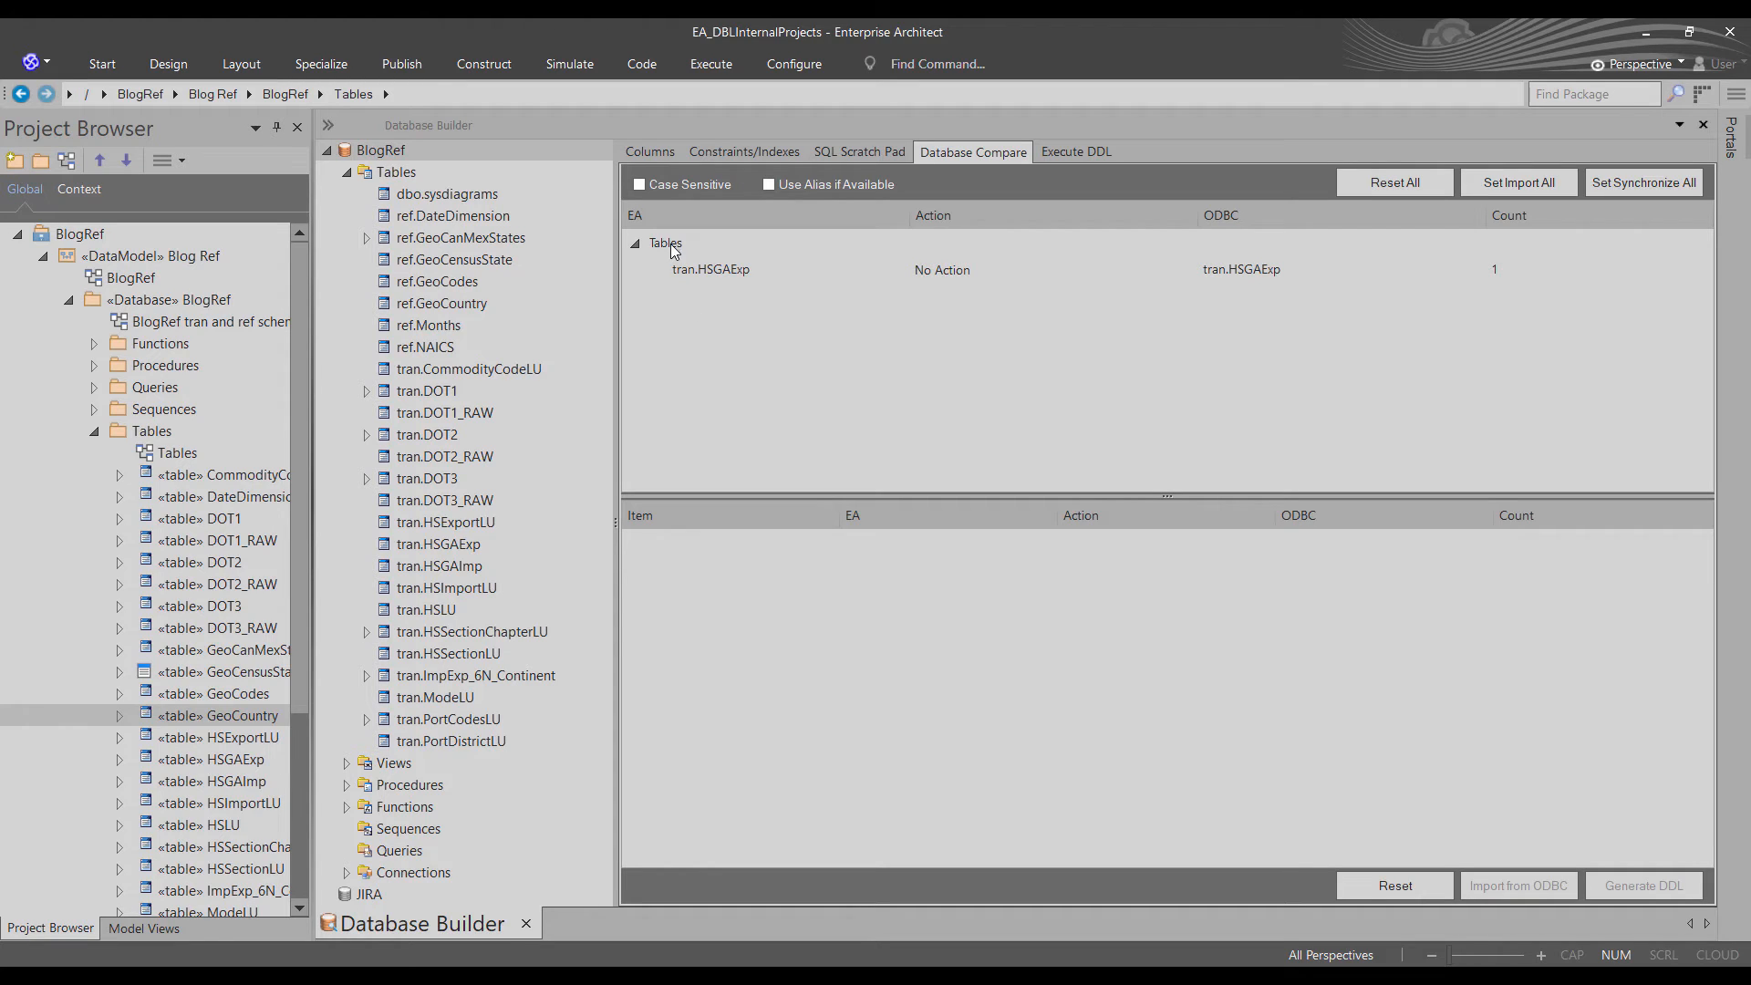
{"action": "left_click", "coordinate": [680, 273]}
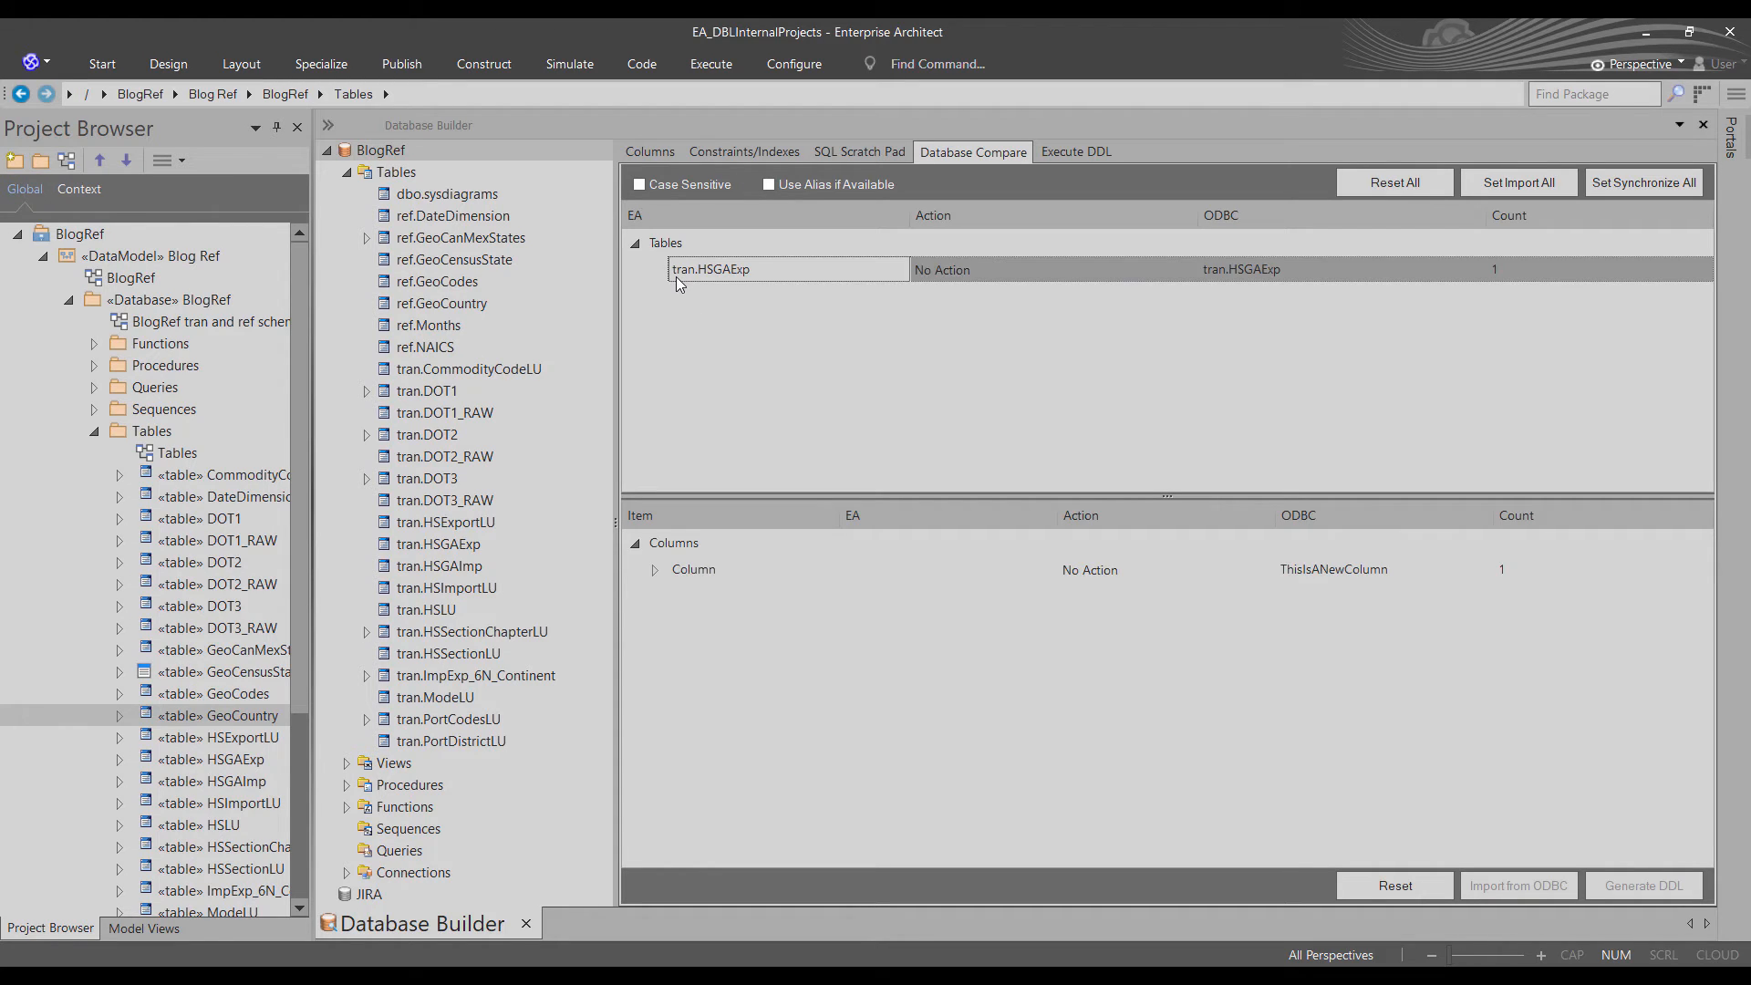
{"action": "left_click", "coordinate": [651, 571]}
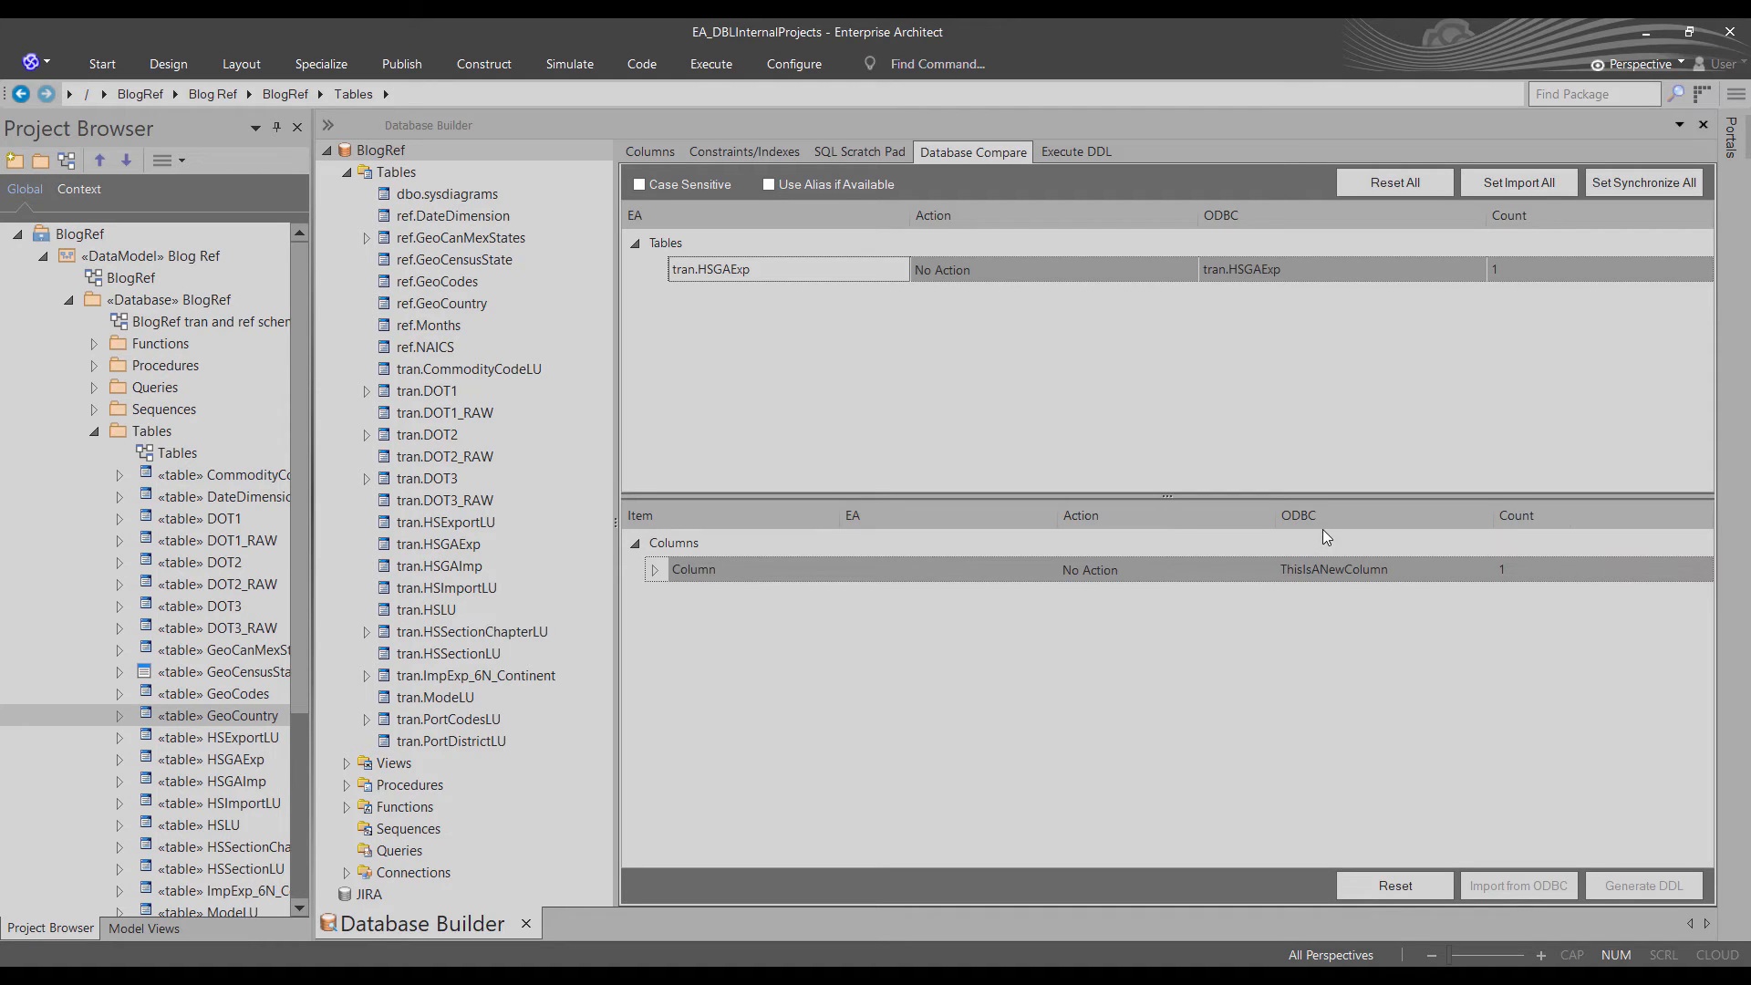
Set the comparison action for tran.HSGAExp to <==== and import the change from ODBC into the model
{"action": "left_click", "coordinate": [1019, 264]}
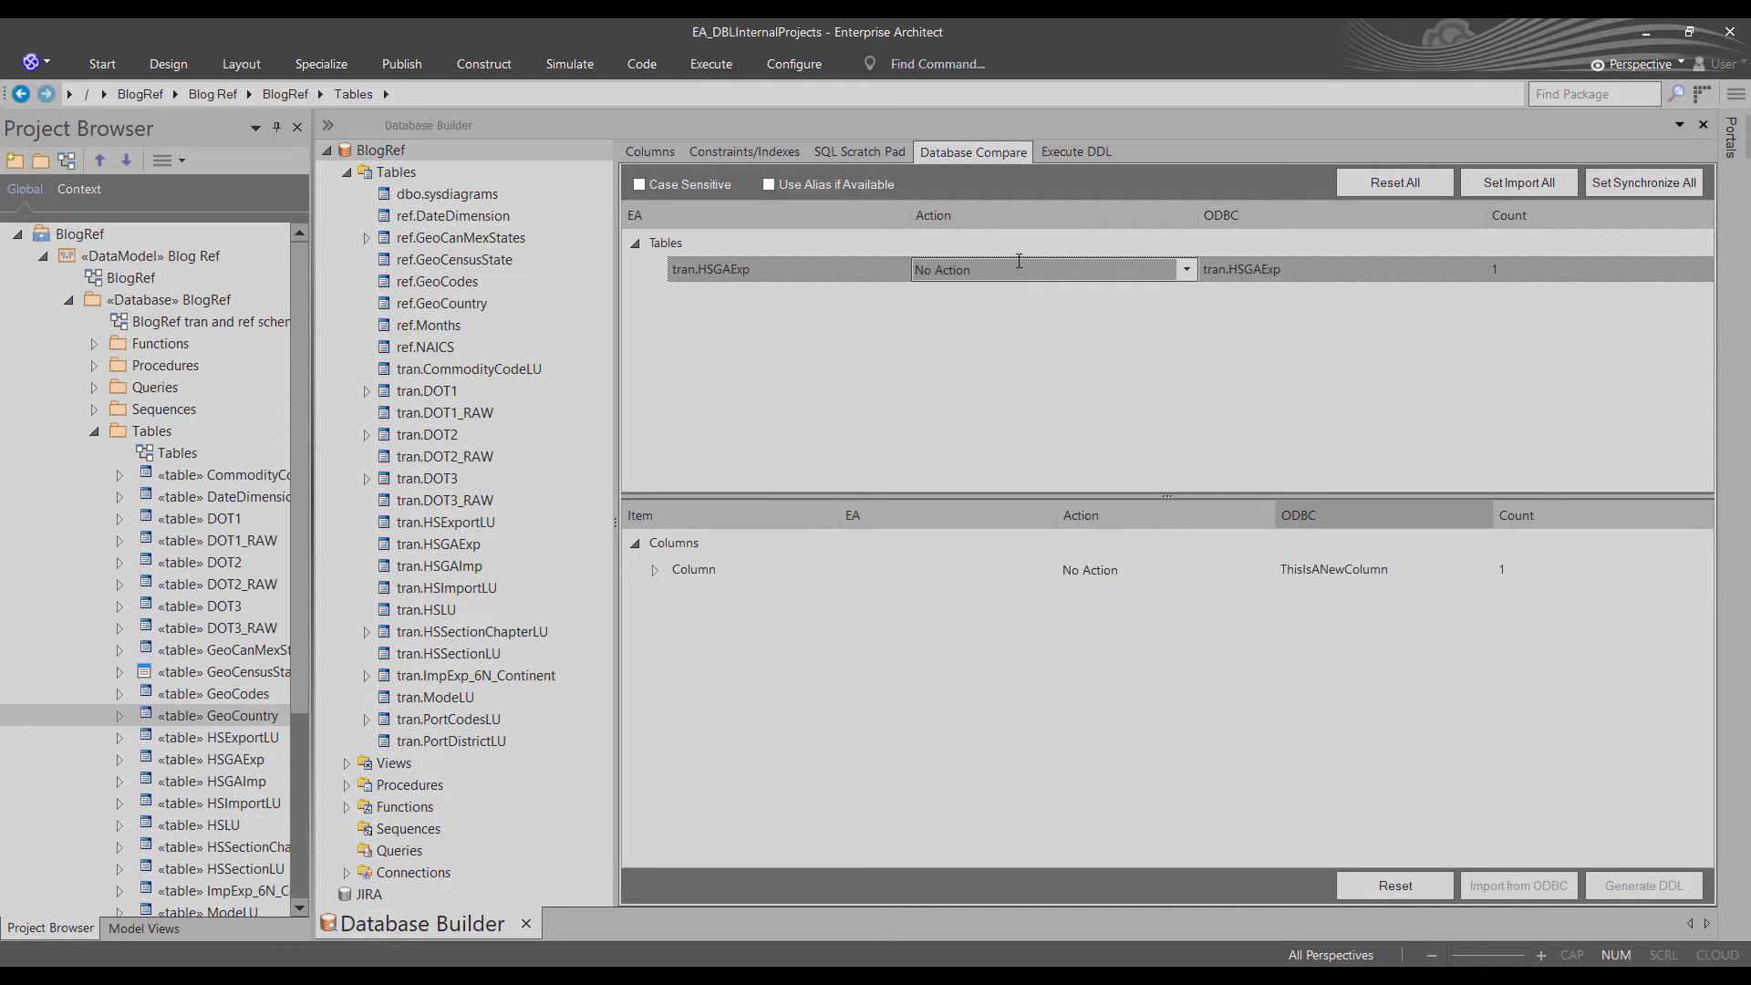
{"action": "left_click", "coordinate": [1187, 269]}
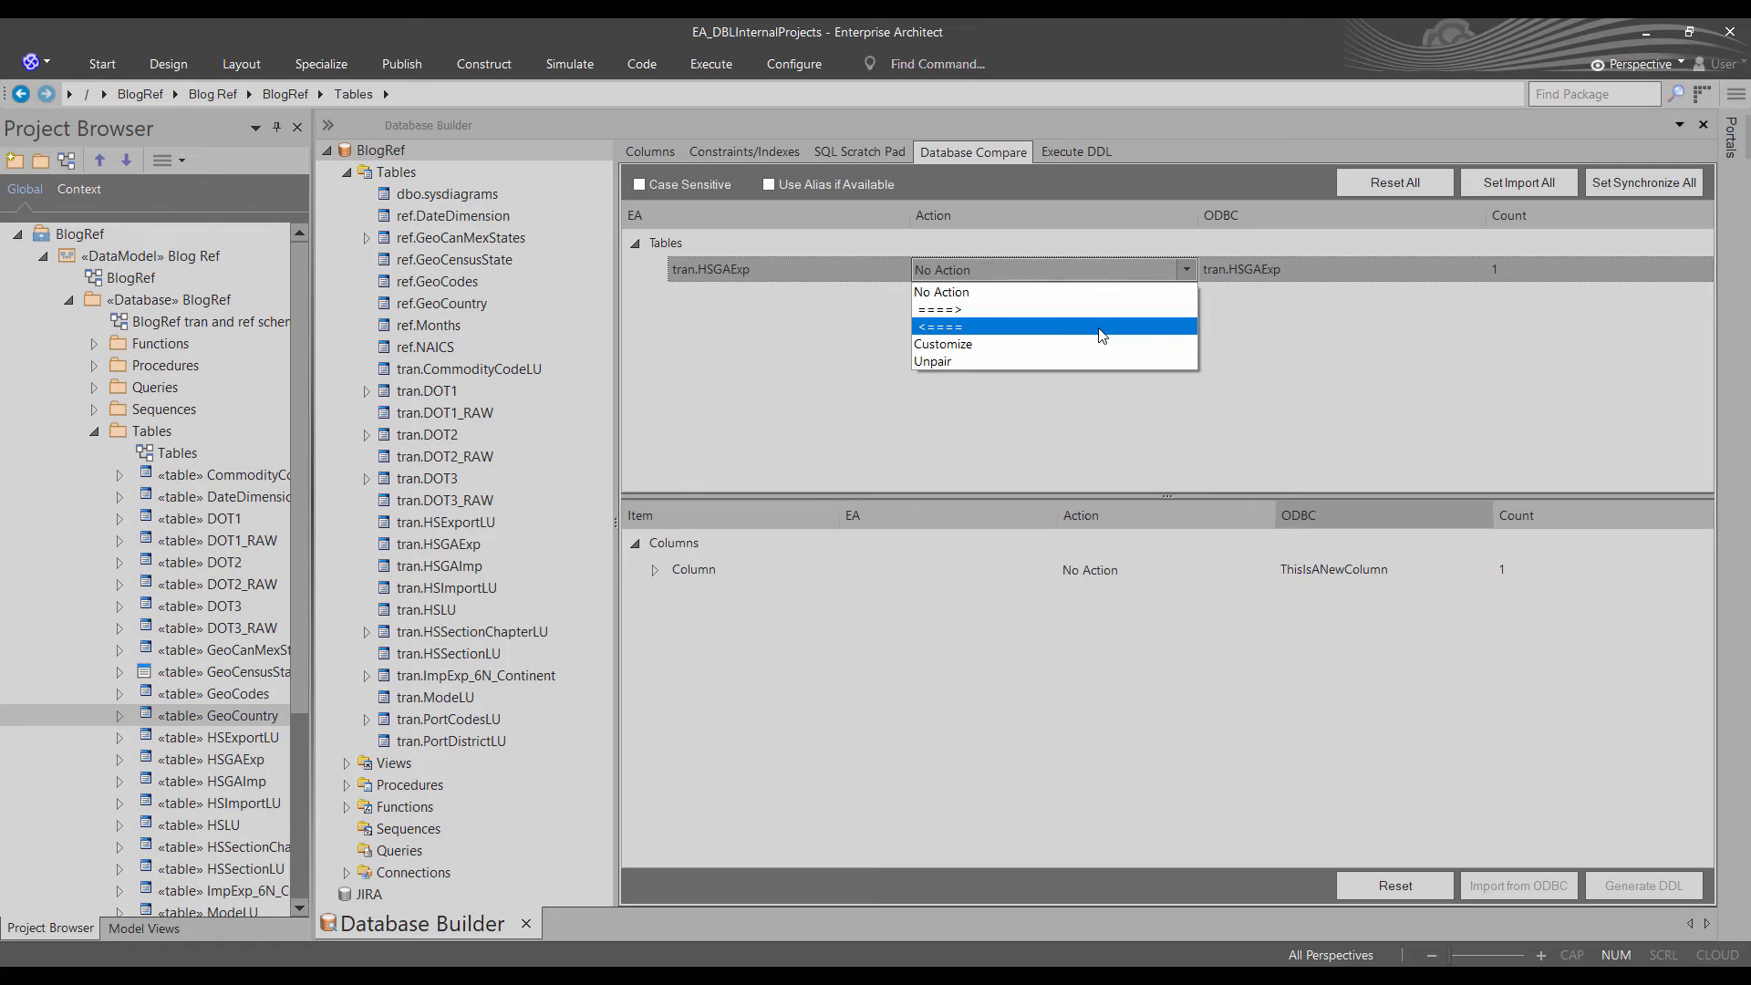
{"action": "left_click", "coordinate": [1100, 330]}
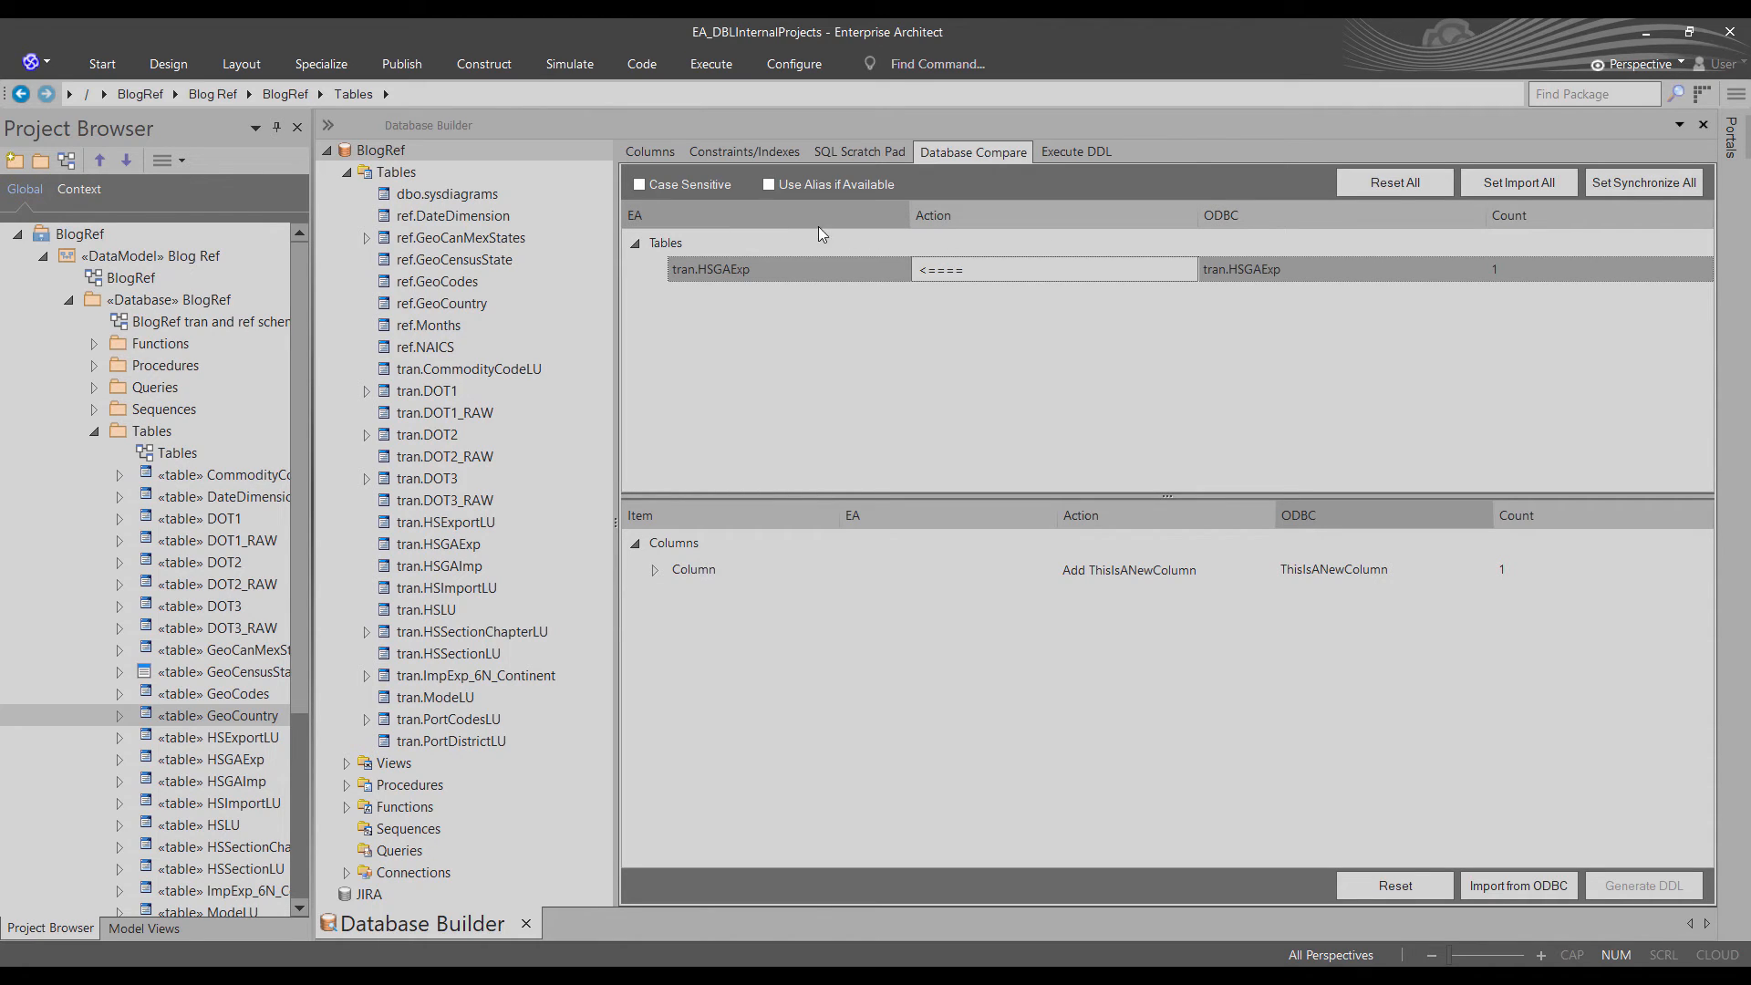
{"action": "left_click", "coordinate": [1190, 271]}
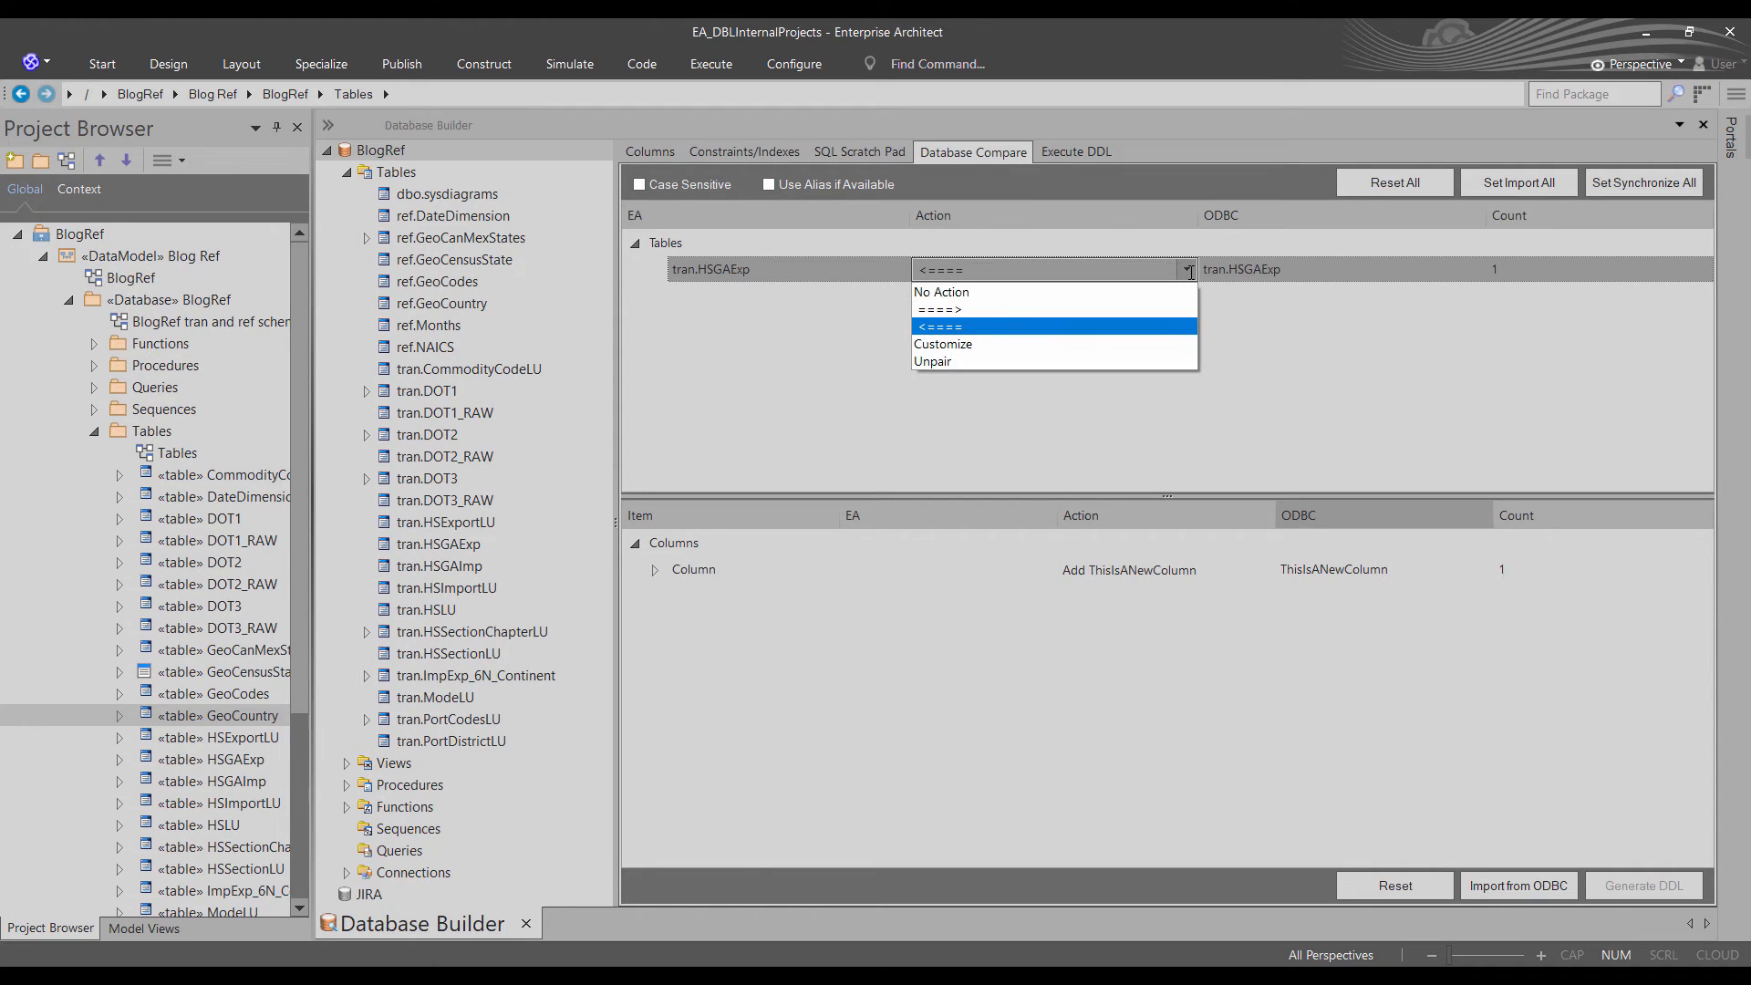
{"action": "left_click", "coordinate": [1158, 326]}
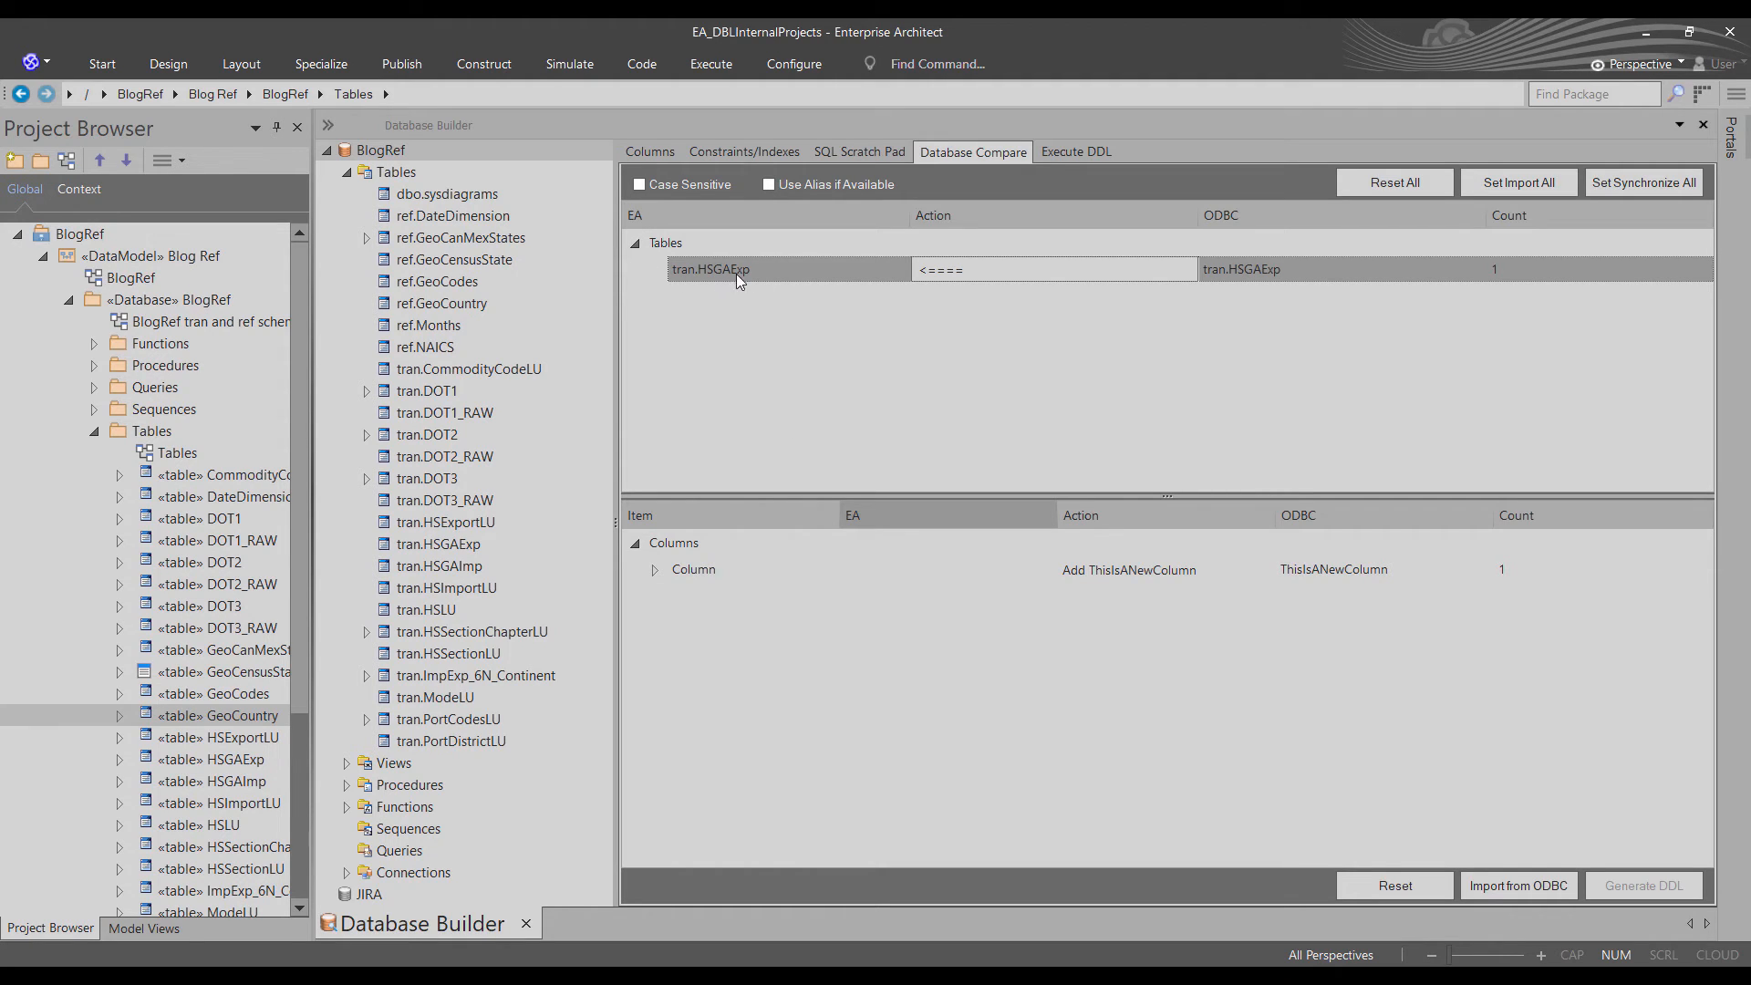
{"action": "left_click", "coordinate": [1550, 892]}
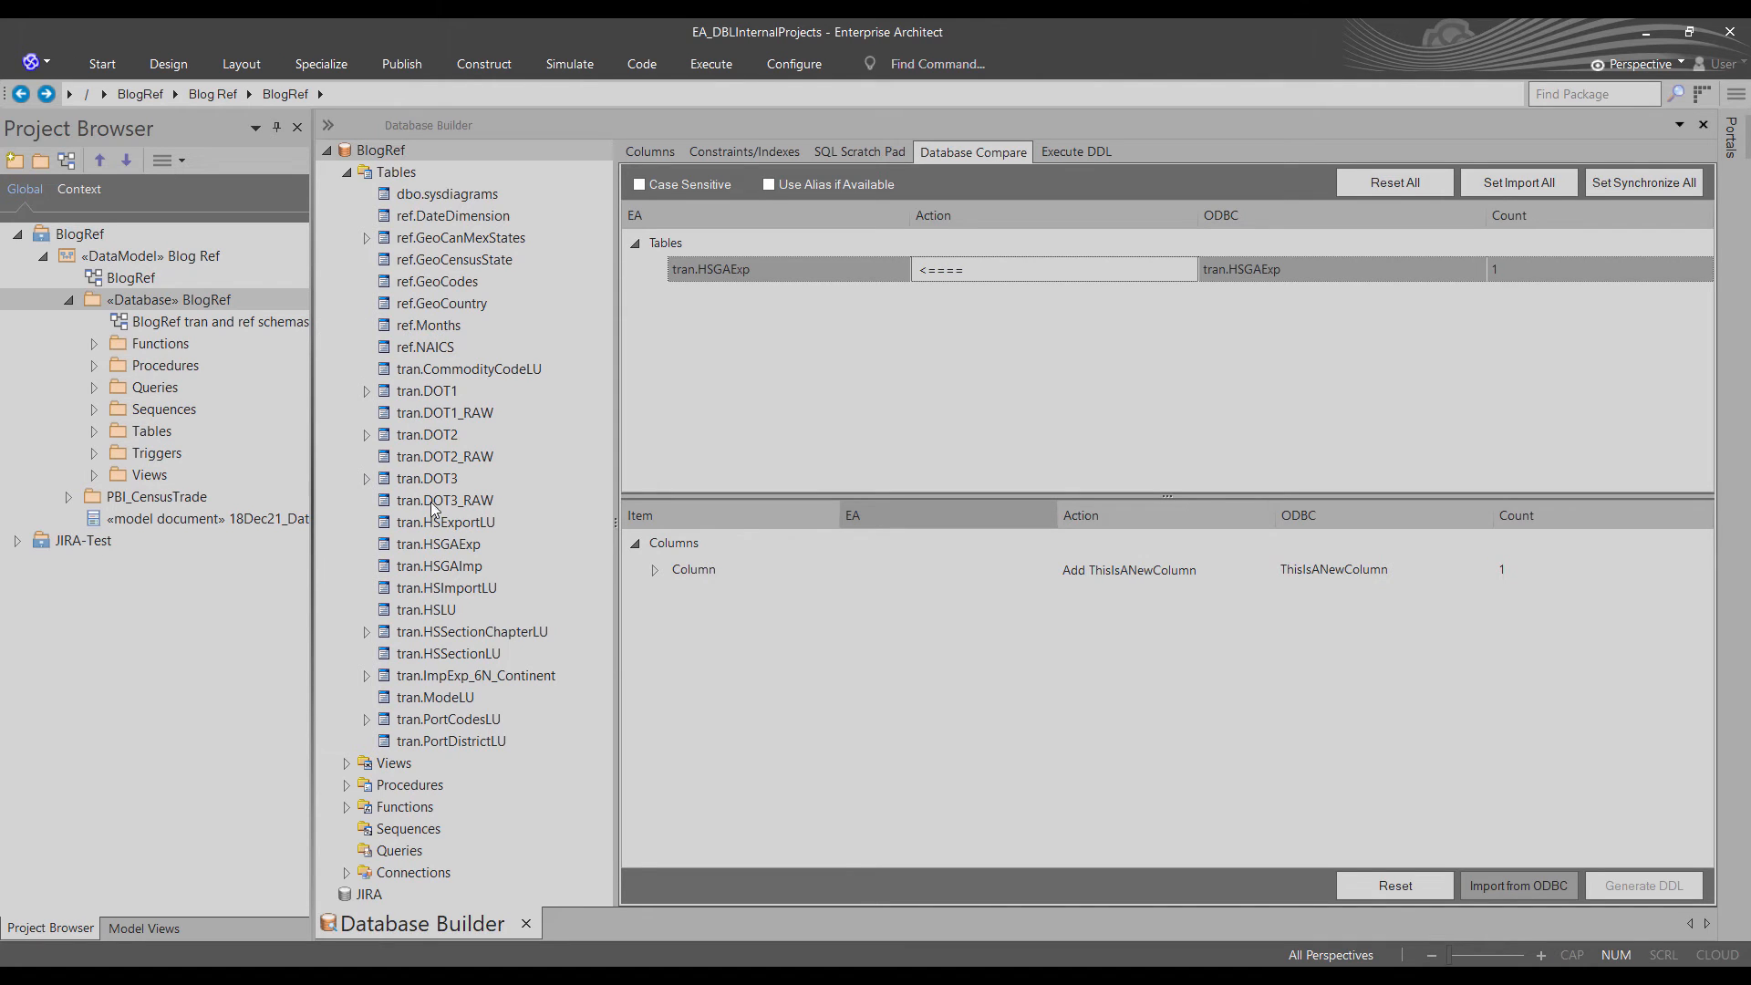
Check the model's tran.HSGAExp columns for ThisIsANewColumn, and return to the database comparison
{"action": "left_click", "coordinate": [436, 544]}
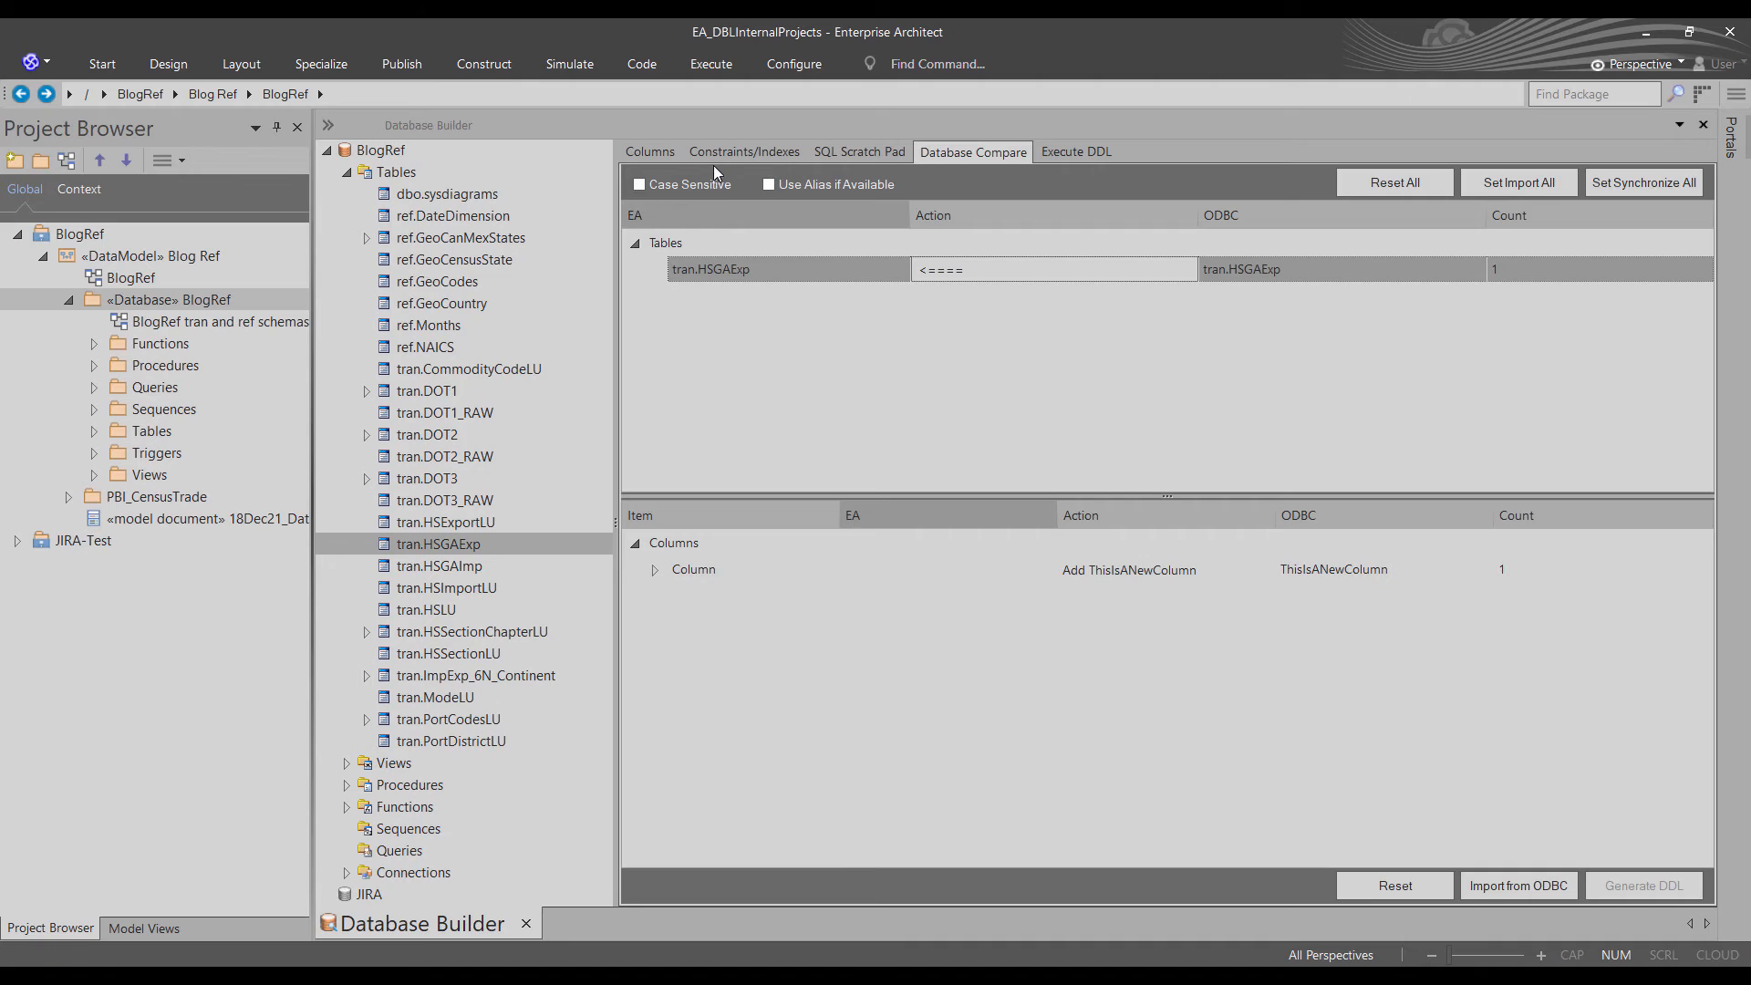
{"action": "left_click", "coordinate": [649, 151]}
{"action": "left_click", "coordinate": [661, 540]}
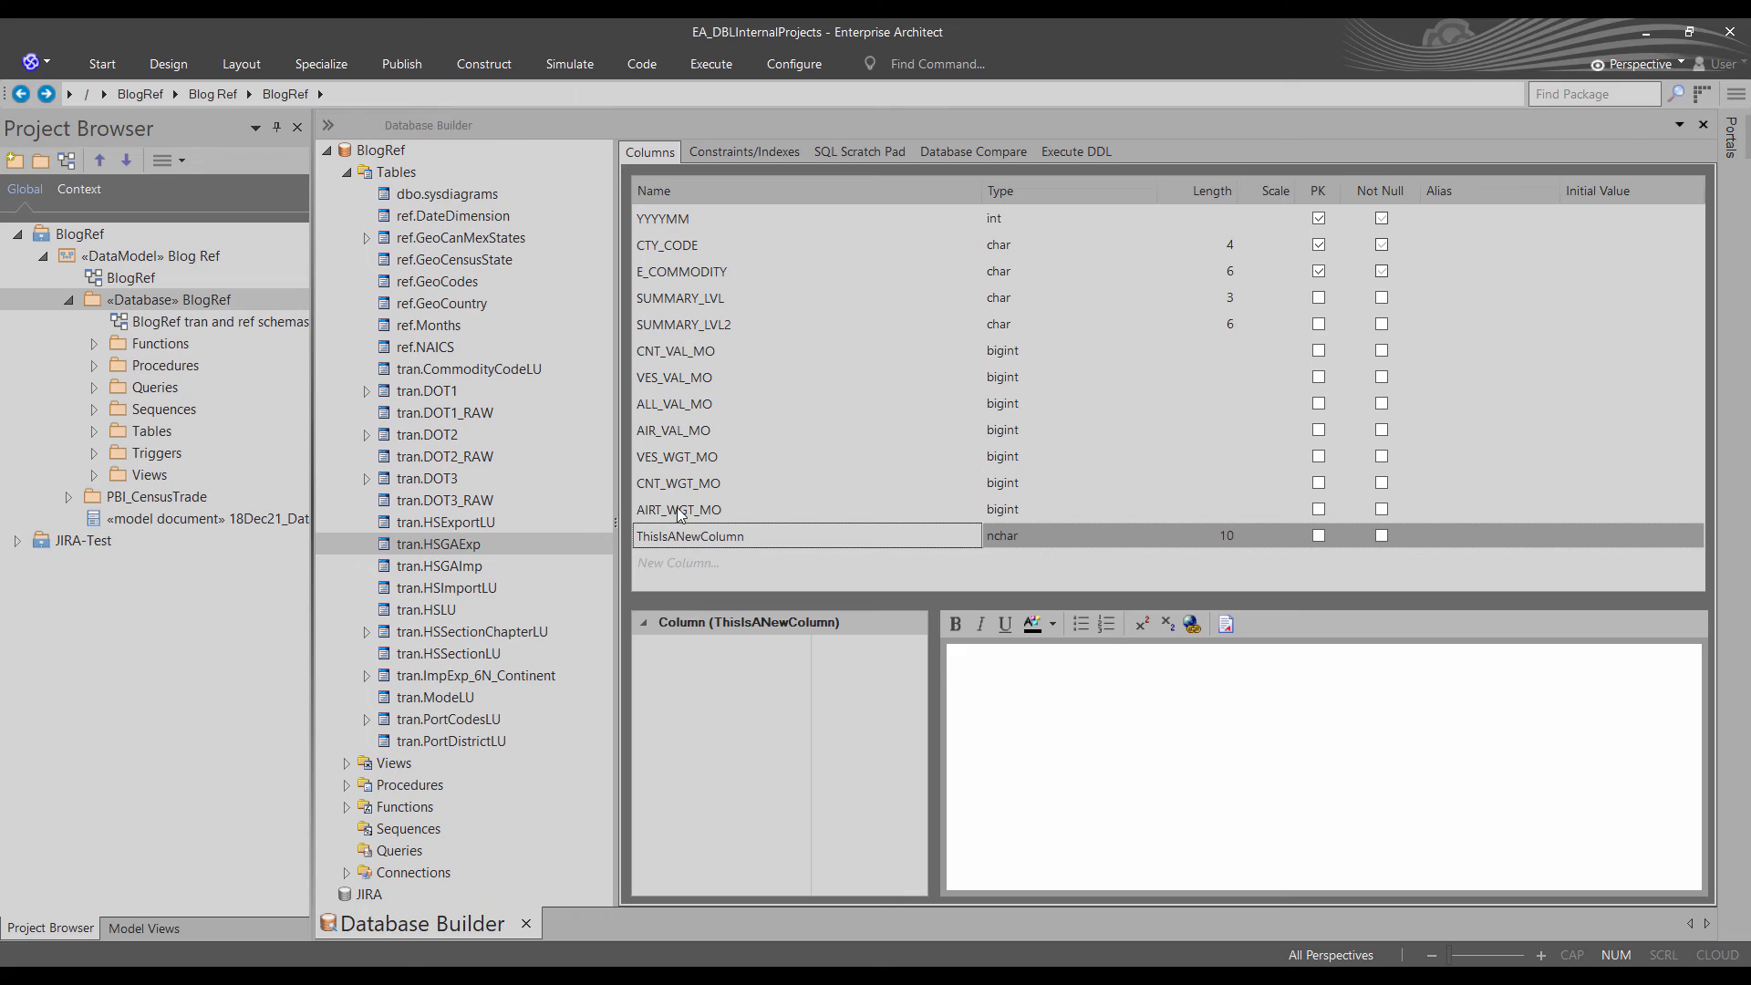
{"action": "left_click", "coordinate": [959, 151]}
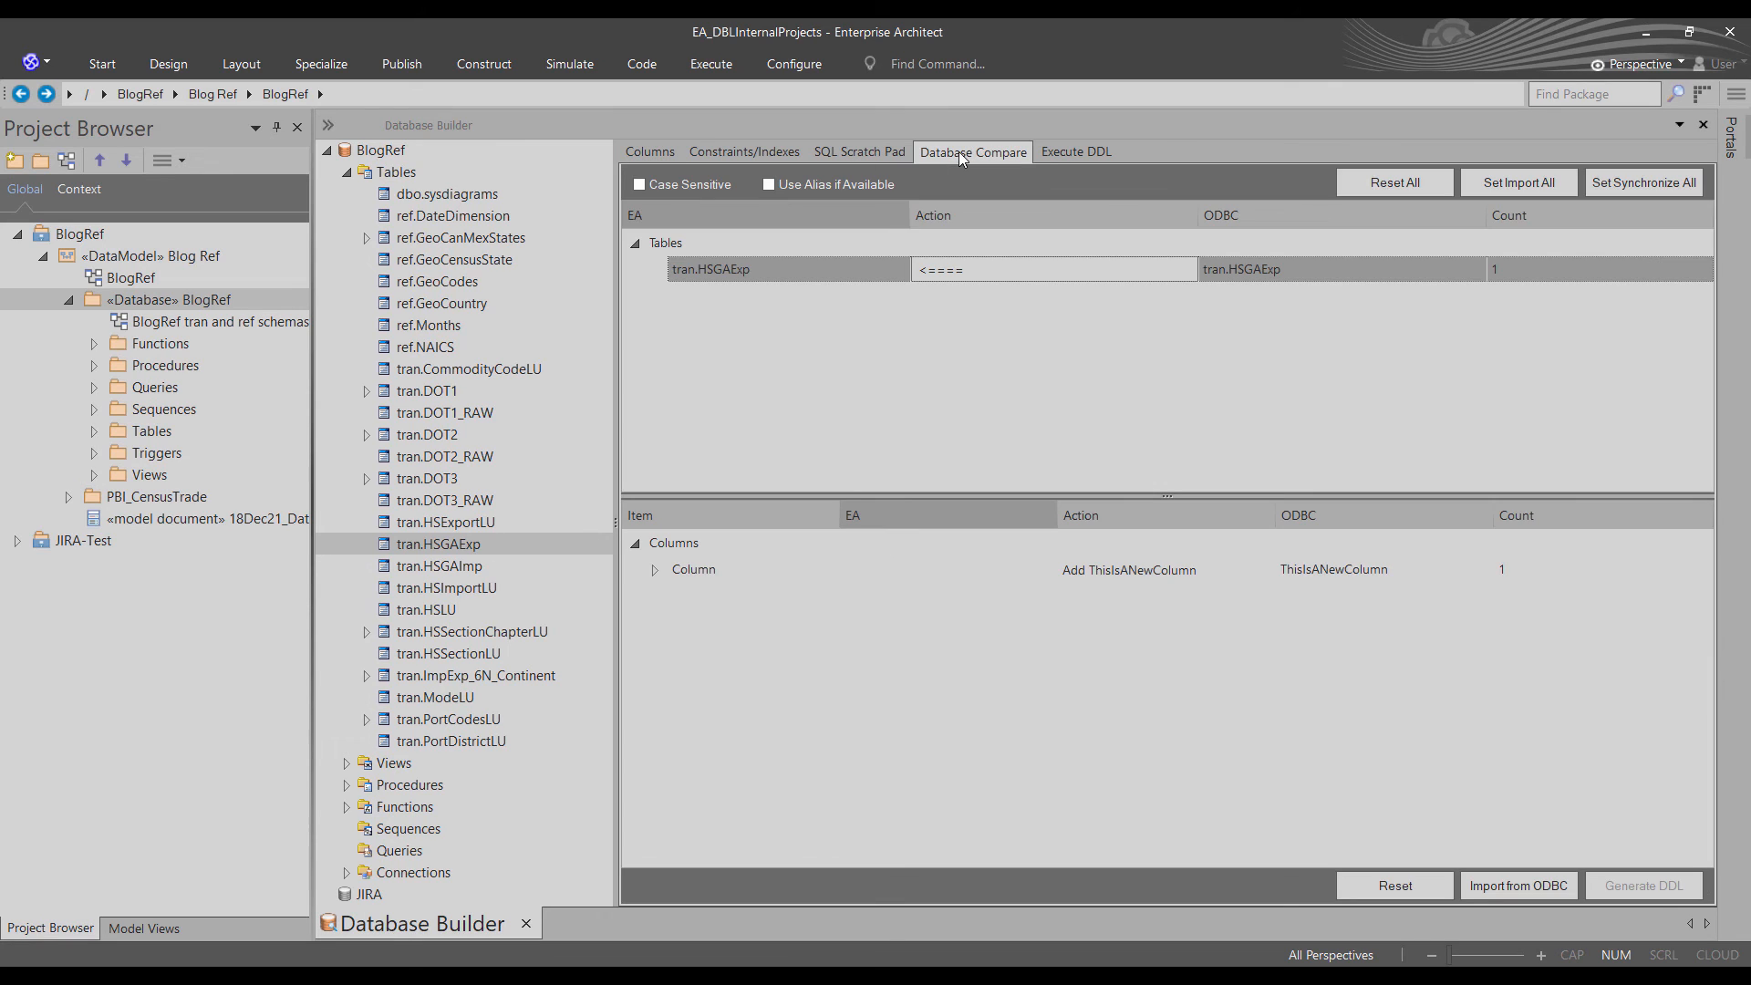
{"action": "left_click", "coordinate": [861, 393]}
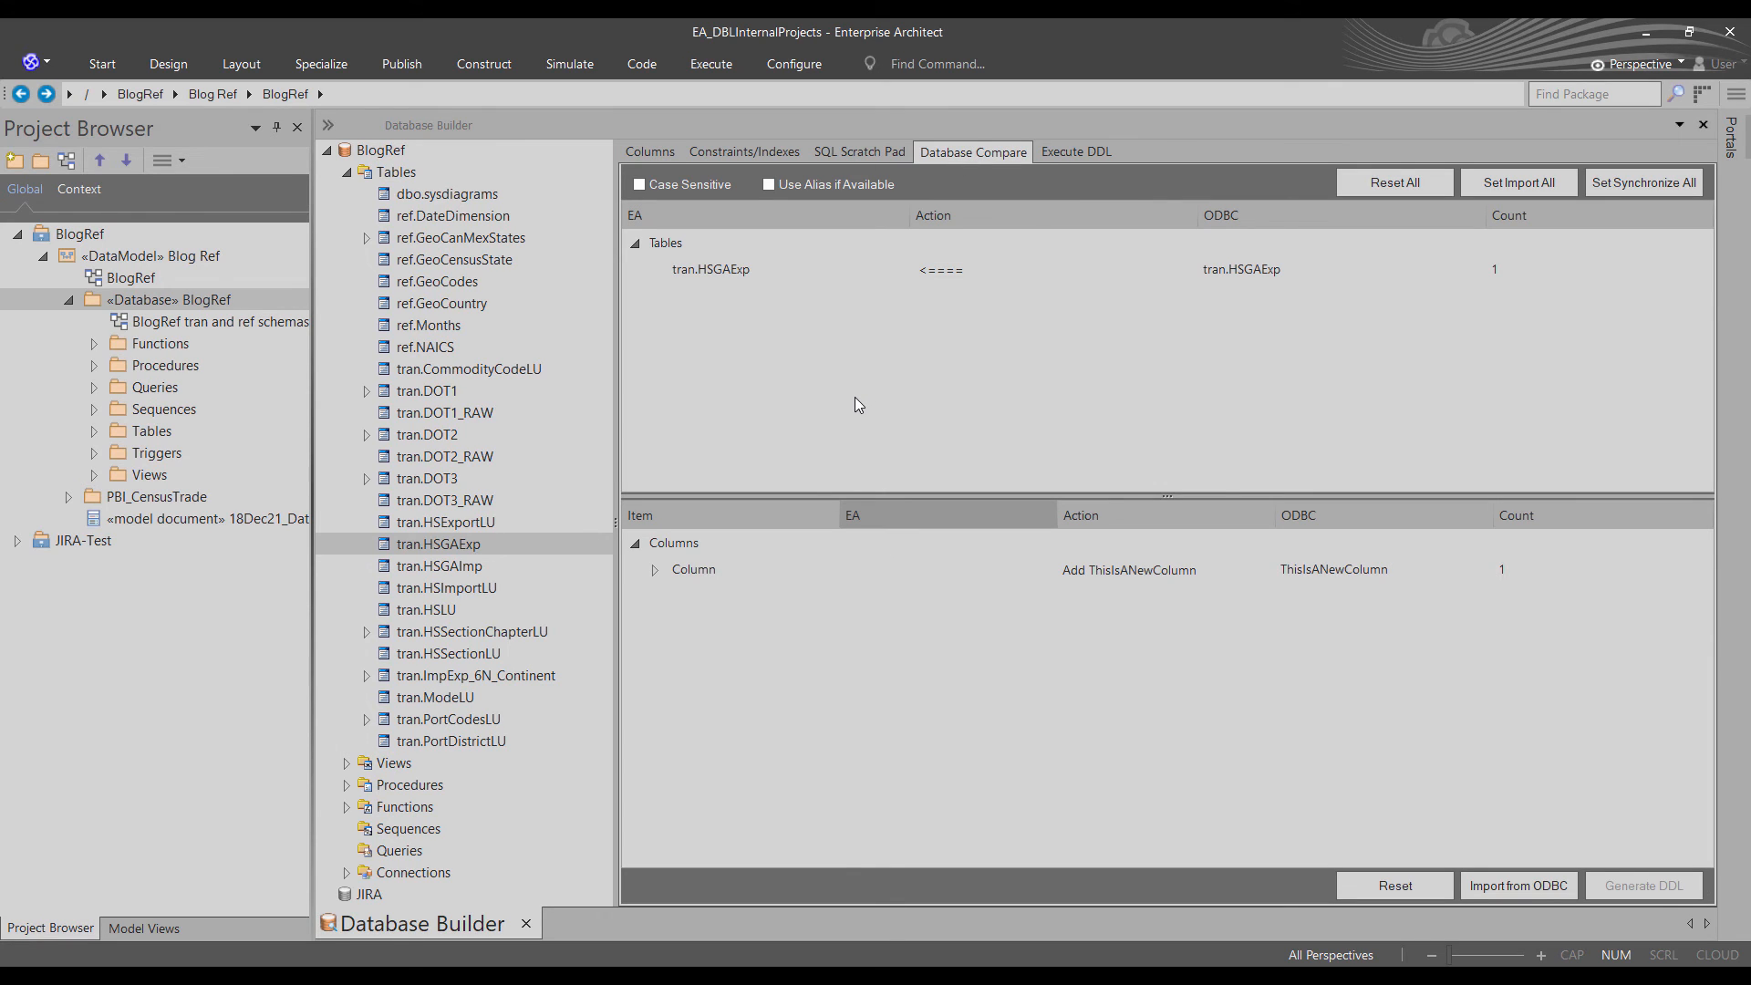